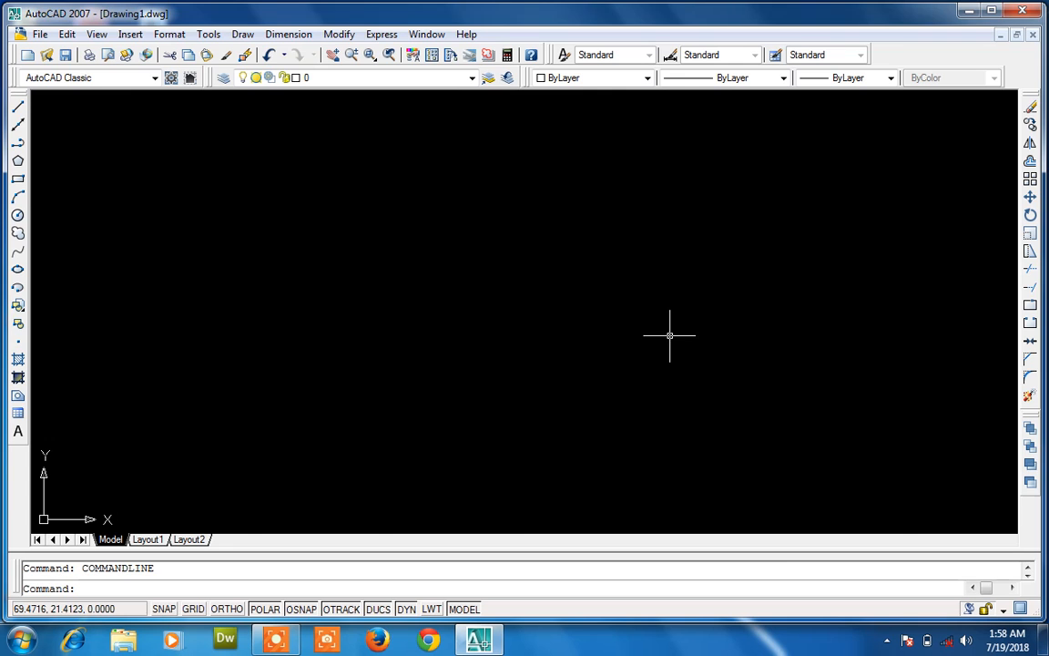
# Set the drawing units' length type to Architectural with a precision of 0'-0 1/4"
pyautogui.press('Return')
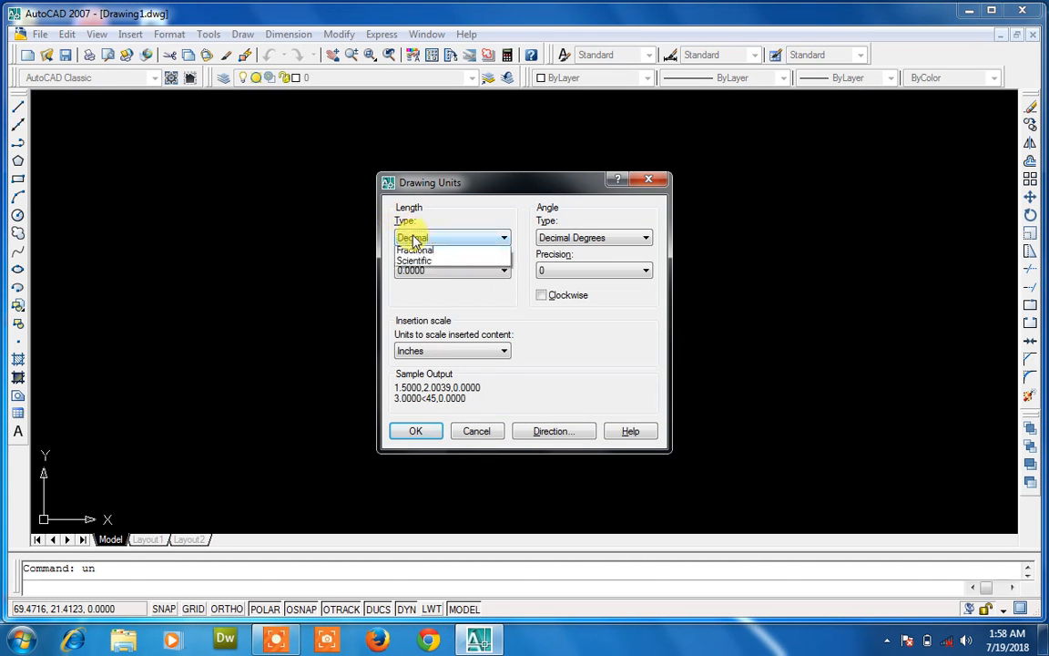
pyautogui.click(413, 238)
pyautogui.click(421, 249)
pyautogui.click(433, 268)
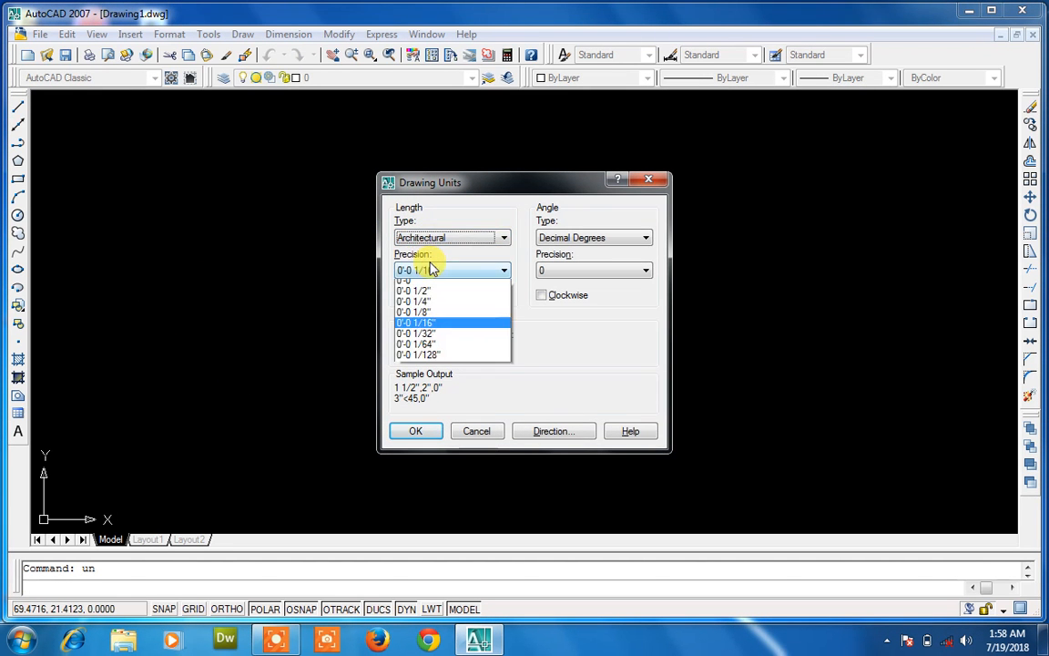
pyautogui.click(430, 301)
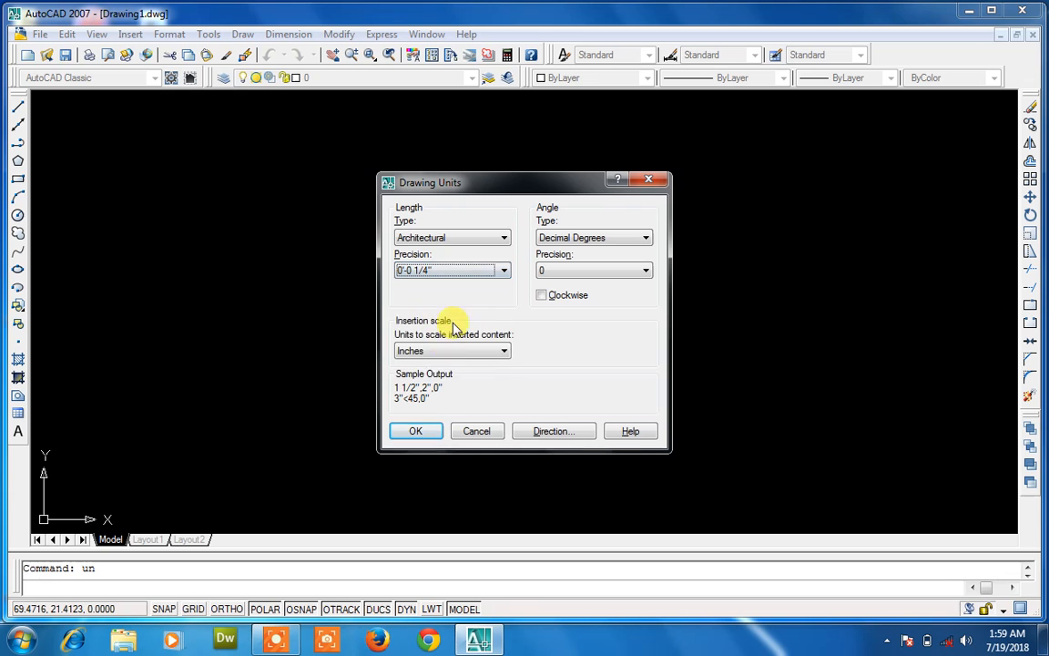
pyautogui.click(415, 430)
# Modify the Standard dimension style's primary units to Architectural format with 0'-0 1/4" precision
pyautogui.write('d')
pyautogui.press('Return')
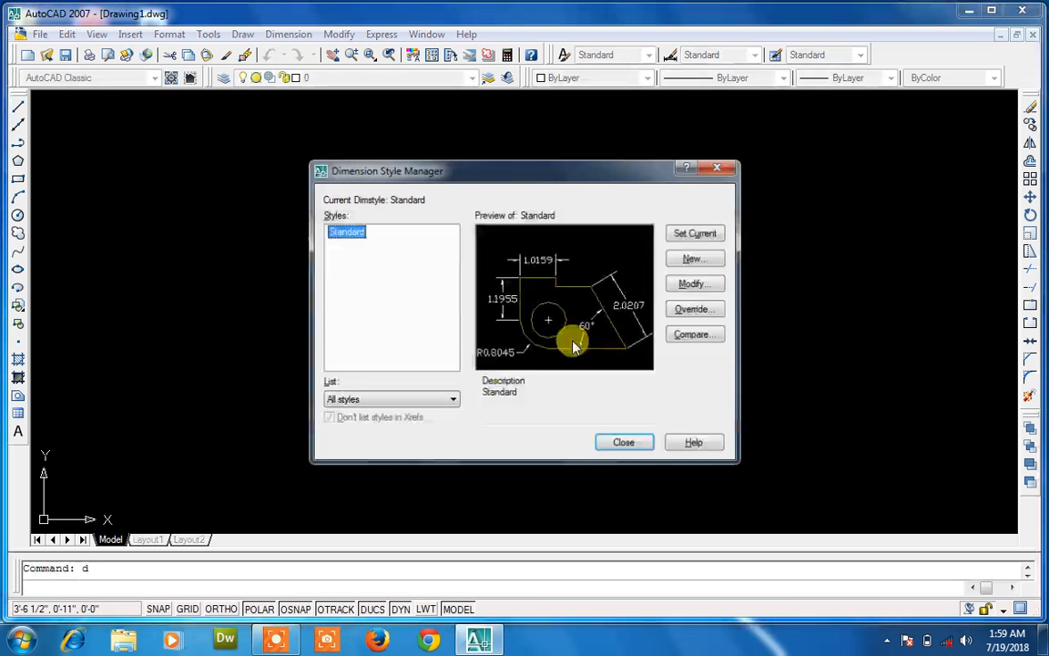
pyautogui.click(712, 284)
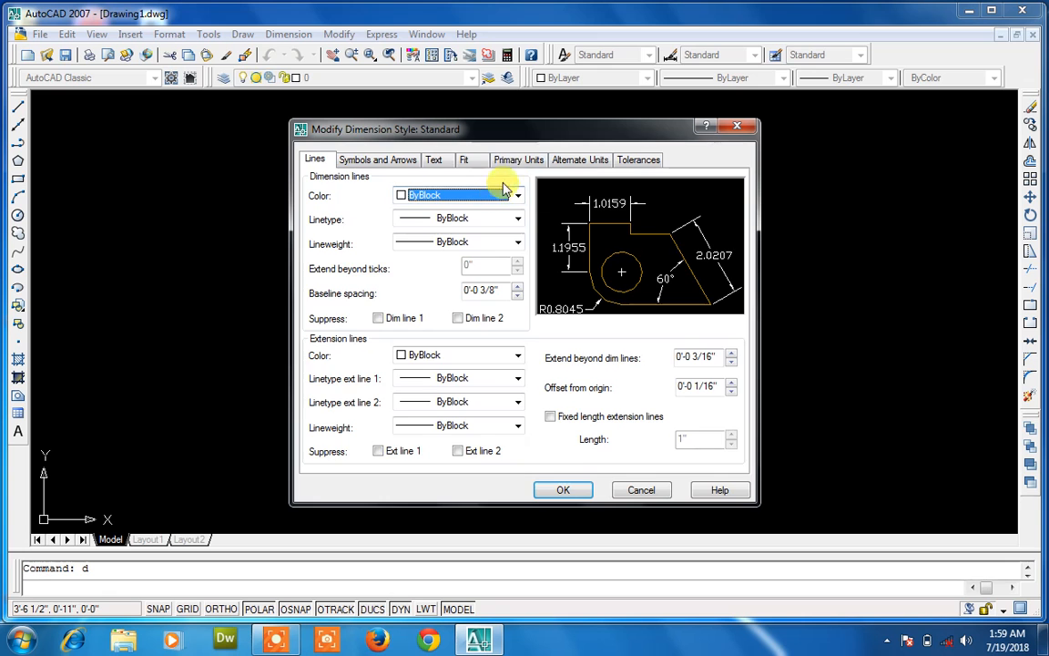
pyautogui.click(501, 161)
pyautogui.click(495, 195)
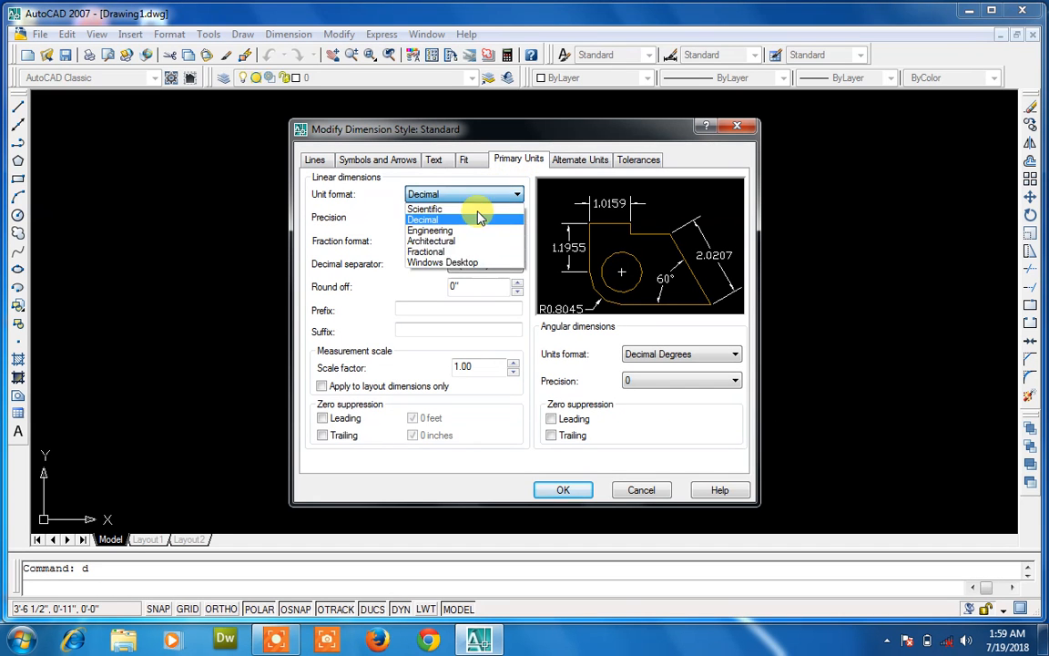
pyautogui.click(469, 240)
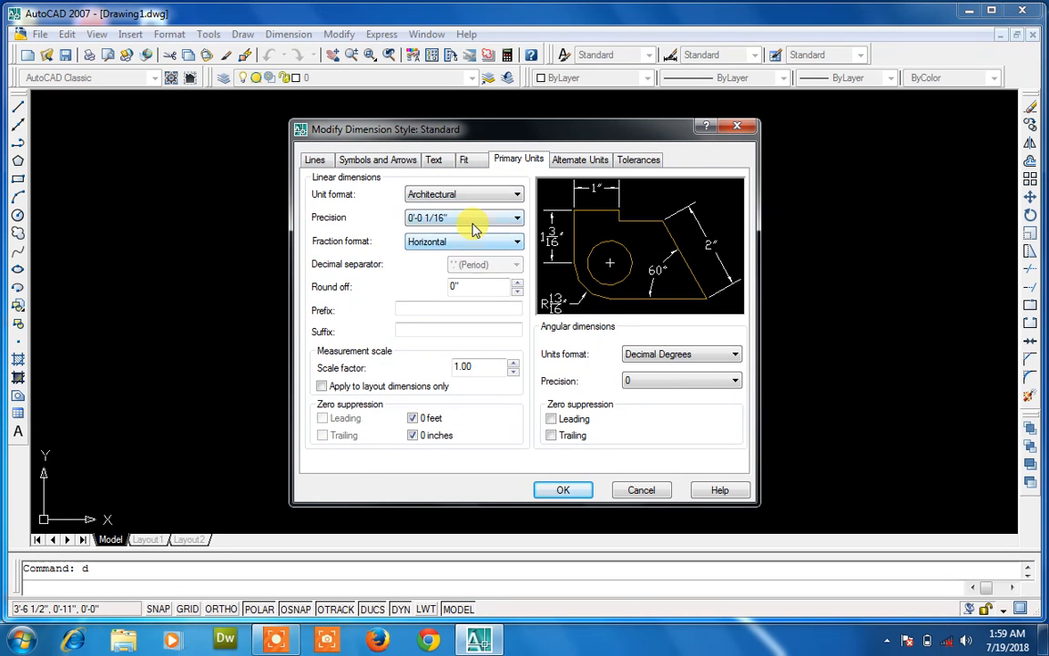
pyautogui.click(472, 218)
pyautogui.click(466, 246)
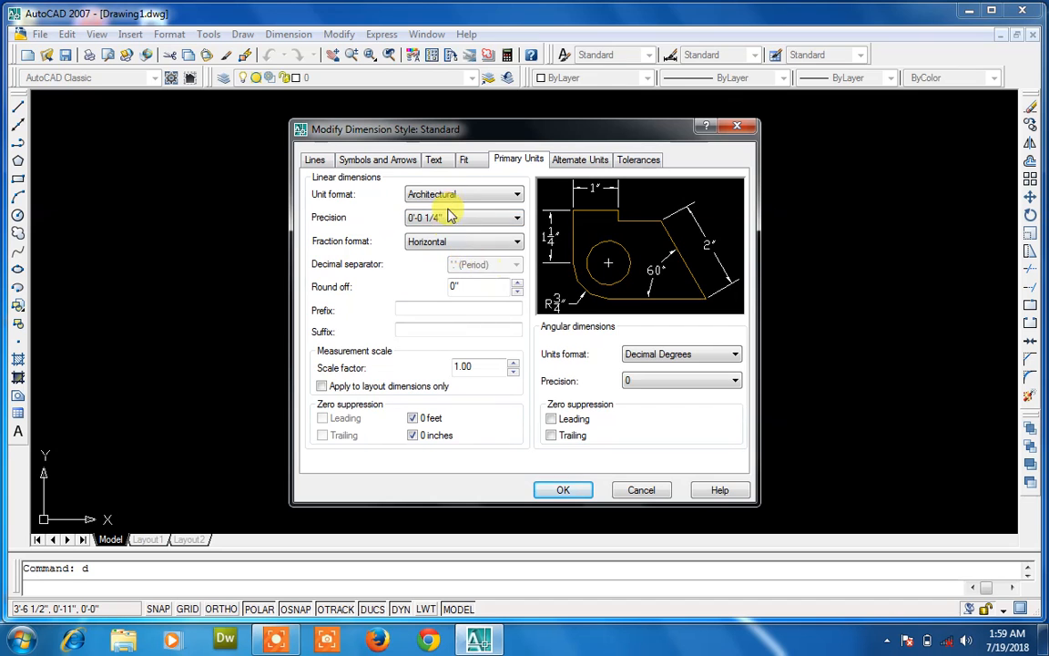
# Set the Standard dimension style's text height to 7" and its text alignment to Aligned with dimension line, and close the style manager
pyautogui.click(434, 158)
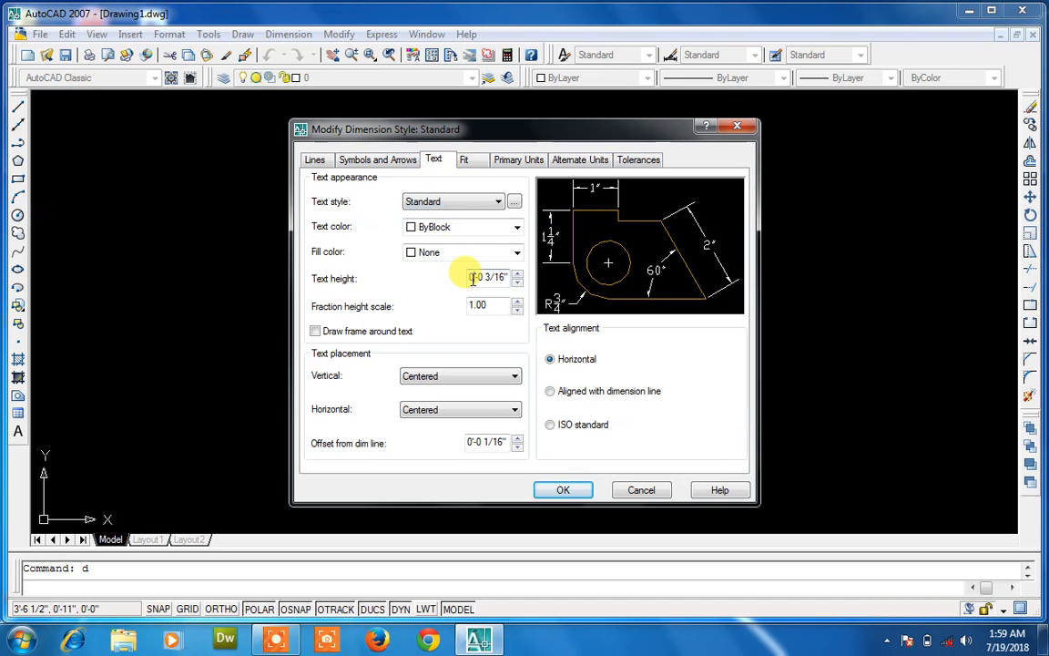
pyautogui.moveTo(471, 278); pyautogui.dragTo(499, 276)
pyautogui.press('BackSpace')
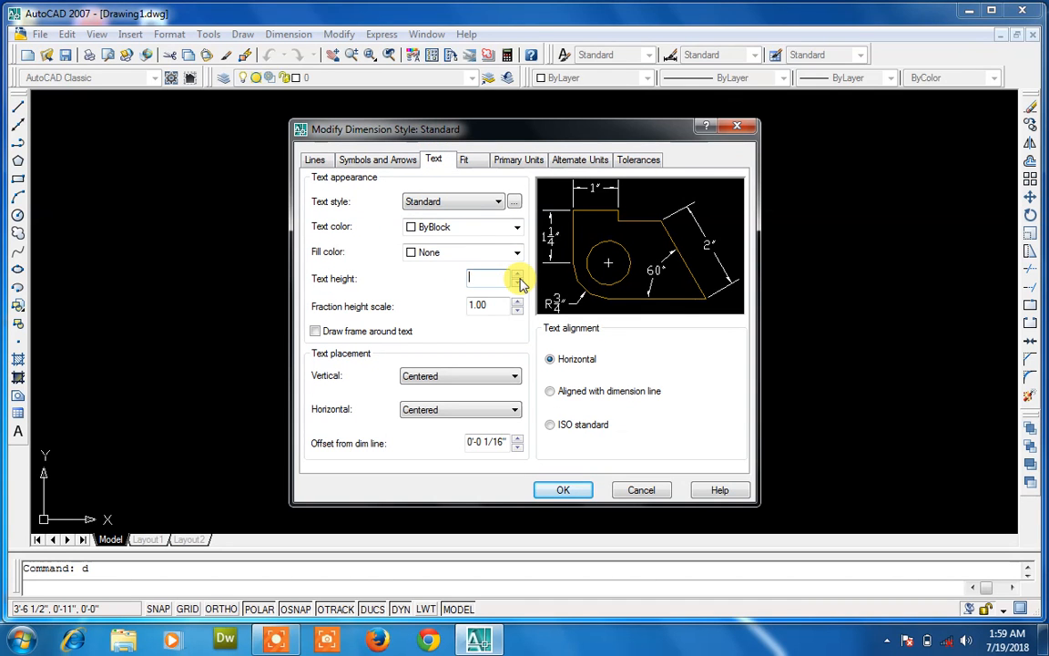
pyautogui.write('7')
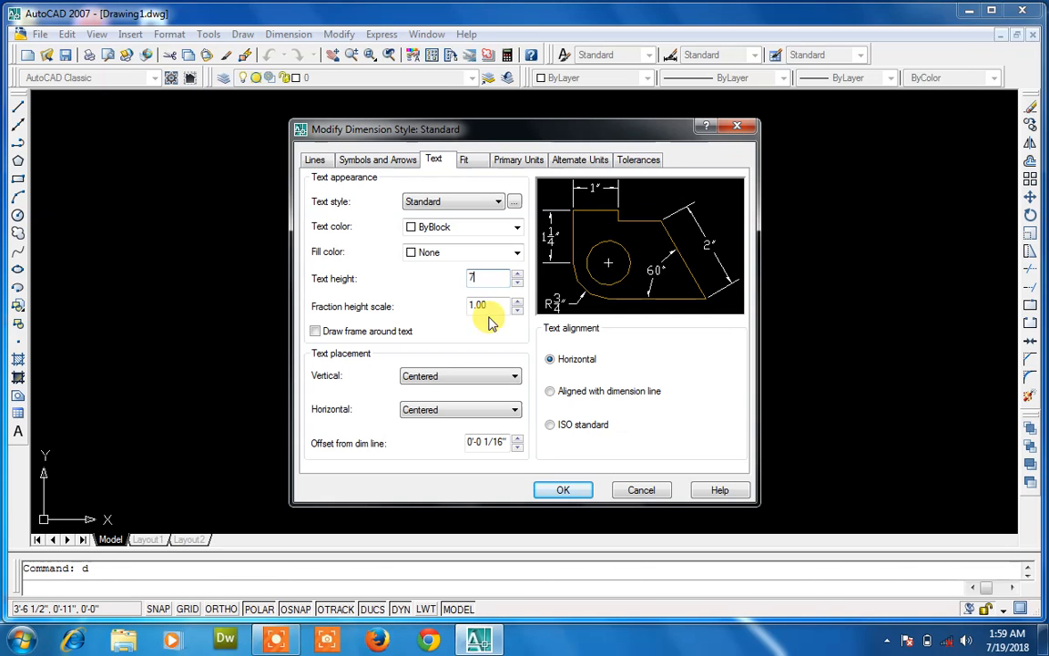
pyautogui.click(551, 392)
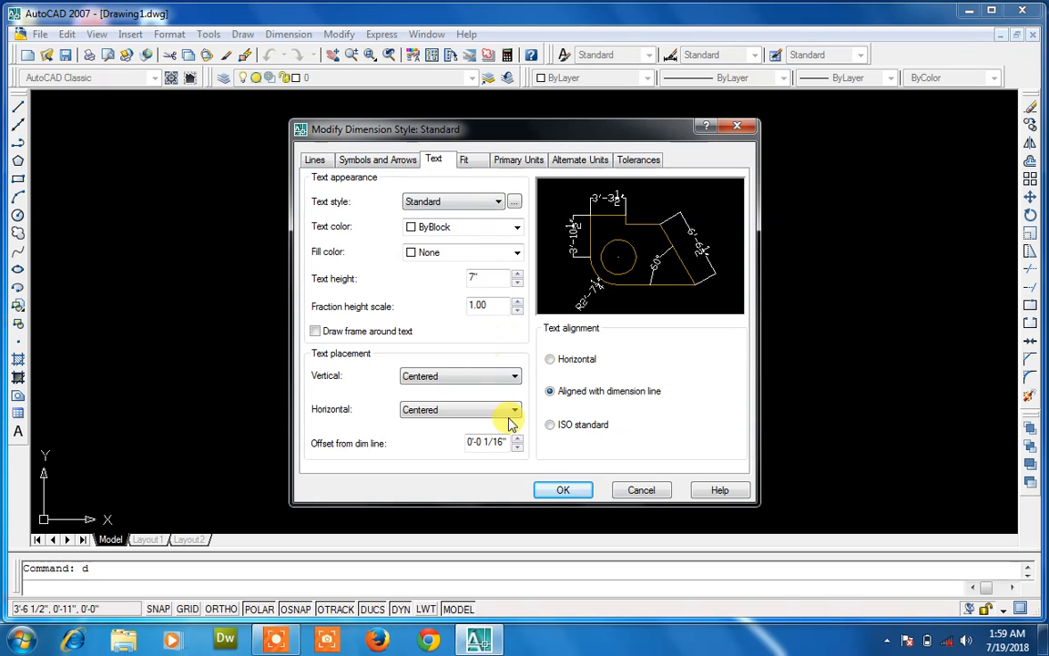
pyautogui.click(557, 489)
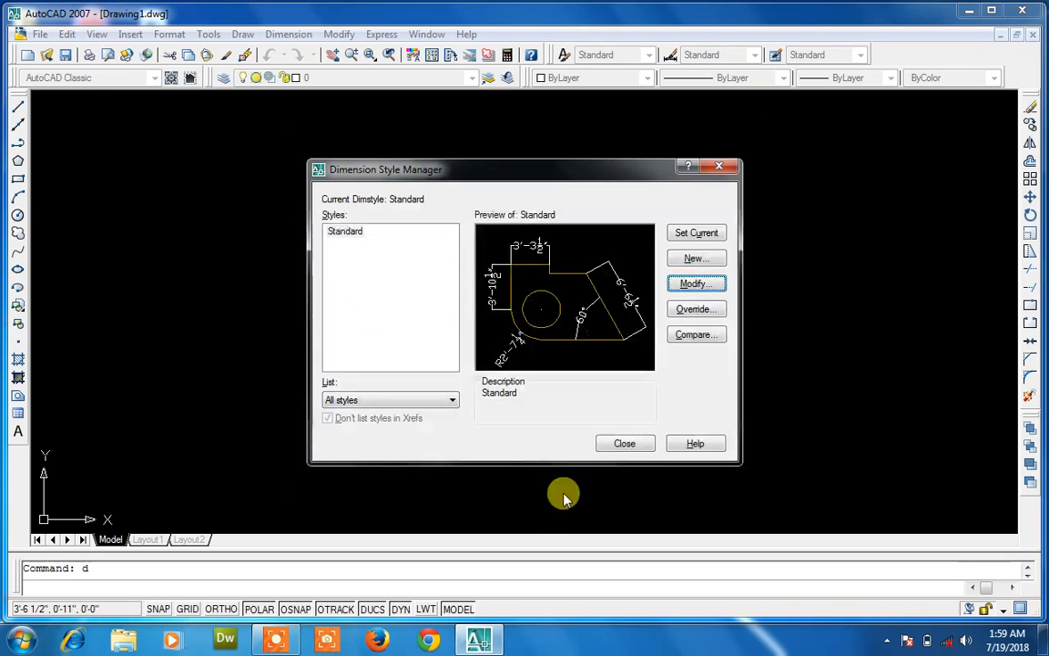
pyautogui.click(629, 443)
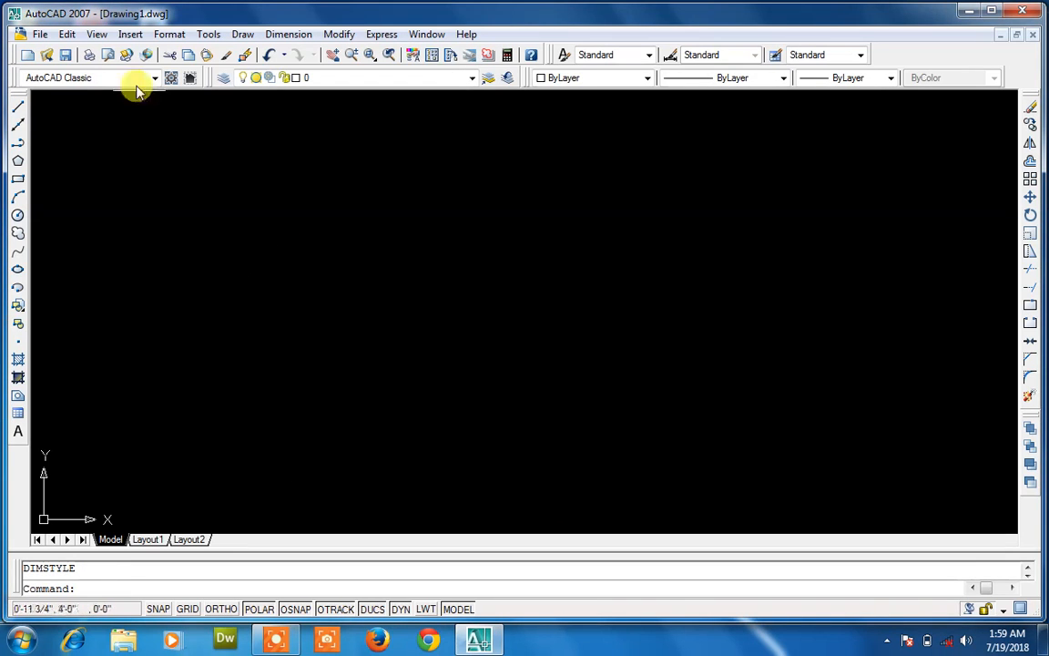
# Turn off the Origin display setting of the UCS icon
pyautogui.click(97, 34)
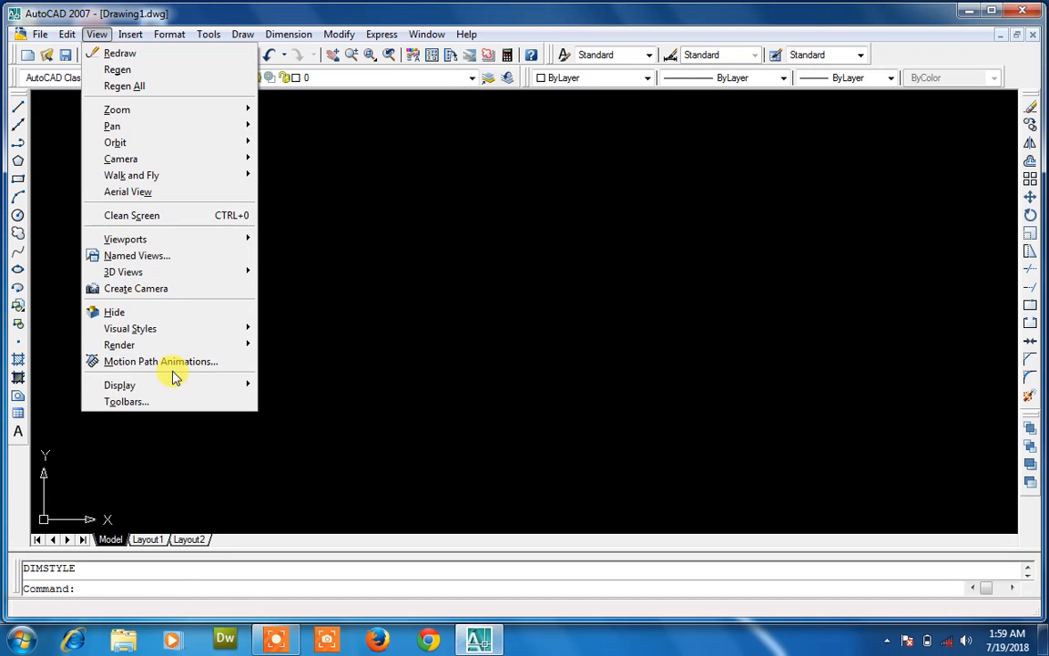
pyautogui.moveTo(177, 386)
pyautogui.moveTo(335, 385)
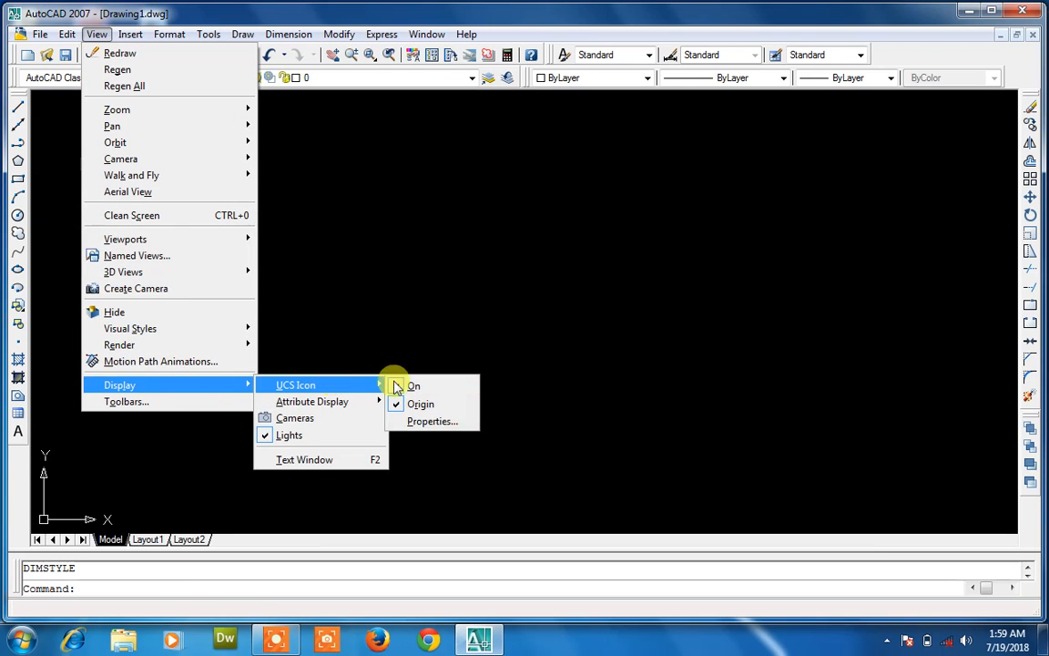
pyautogui.click(430, 403)
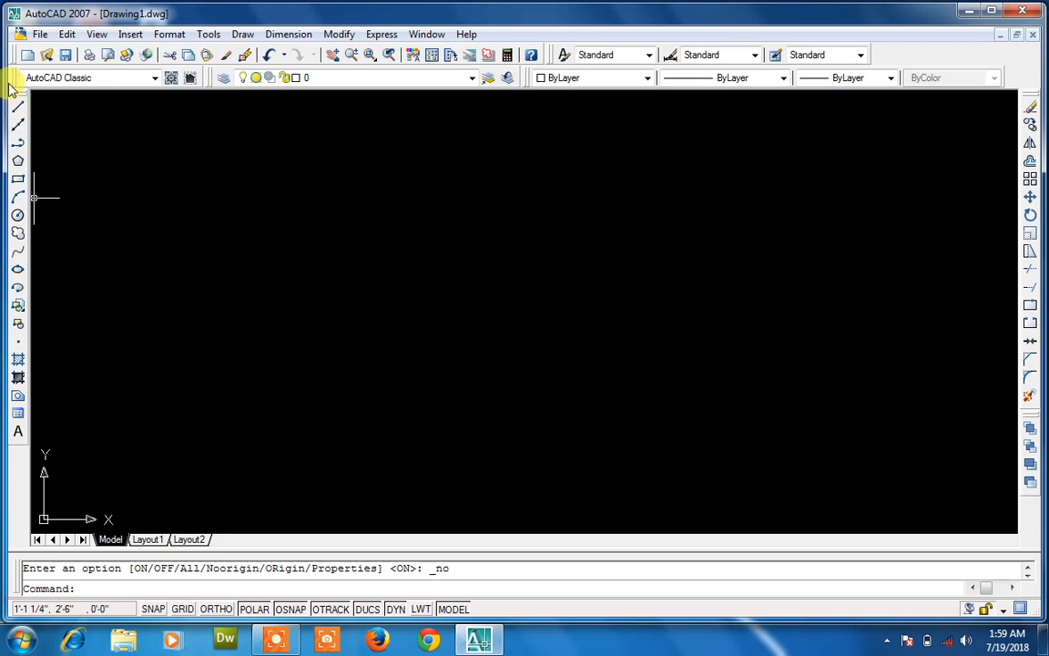
# Draw a steeply slanted trial ellipse in the left part of the drawing and erase it
pyautogui.click(18, 272)
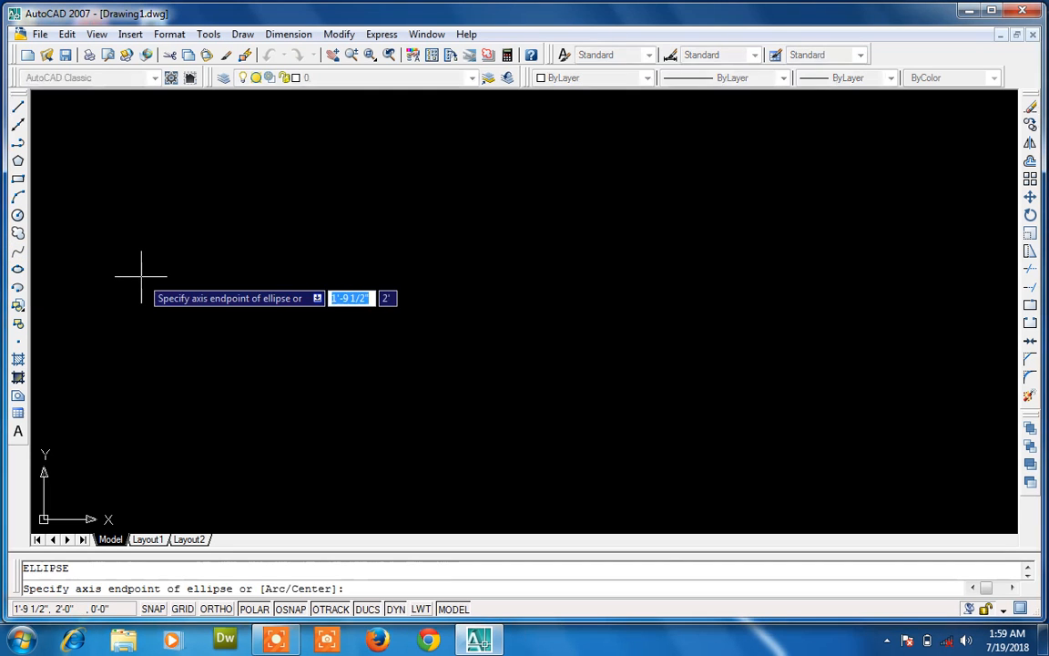
pyautogui.click(164, 274)
pyautogui.click(262, 360)
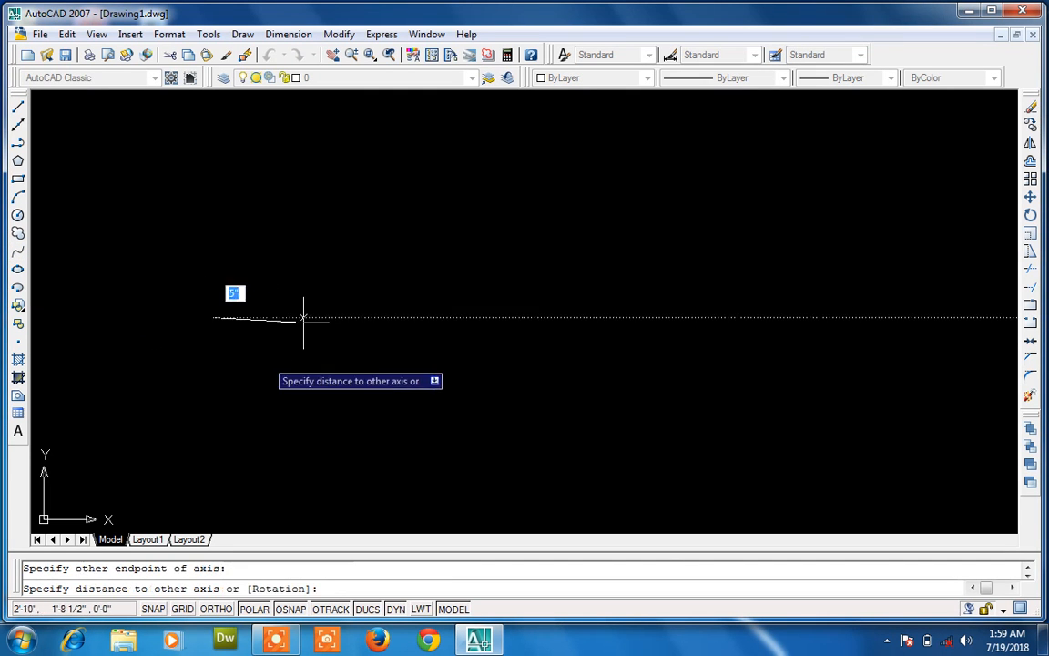
pyautogui.click(410, 248)
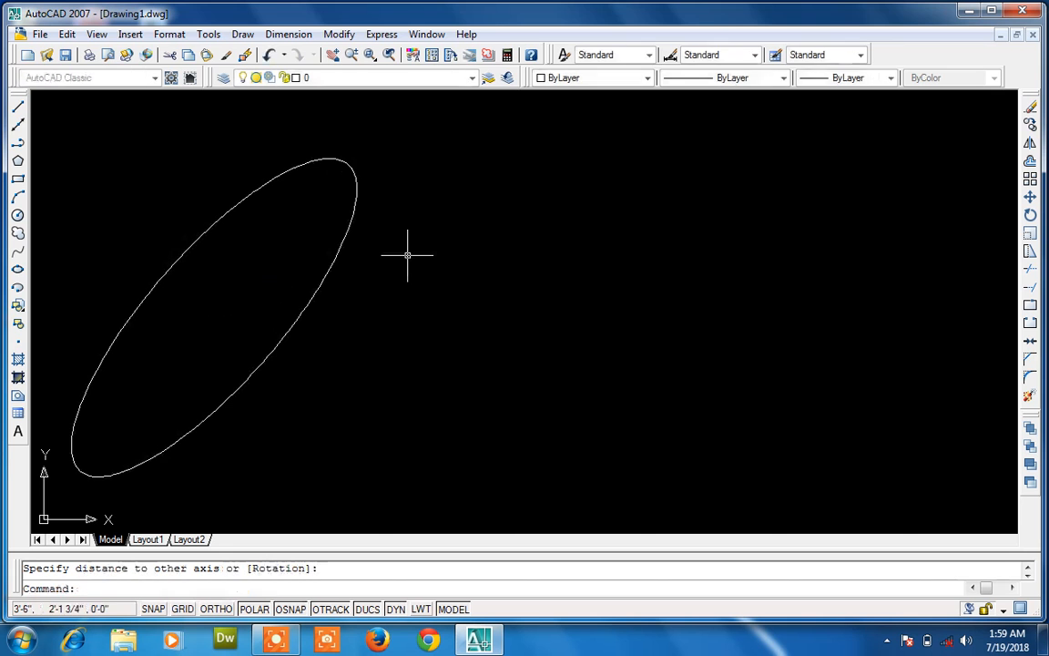
pyautogui.click(334, 258)
pyautogui.press('Delete')
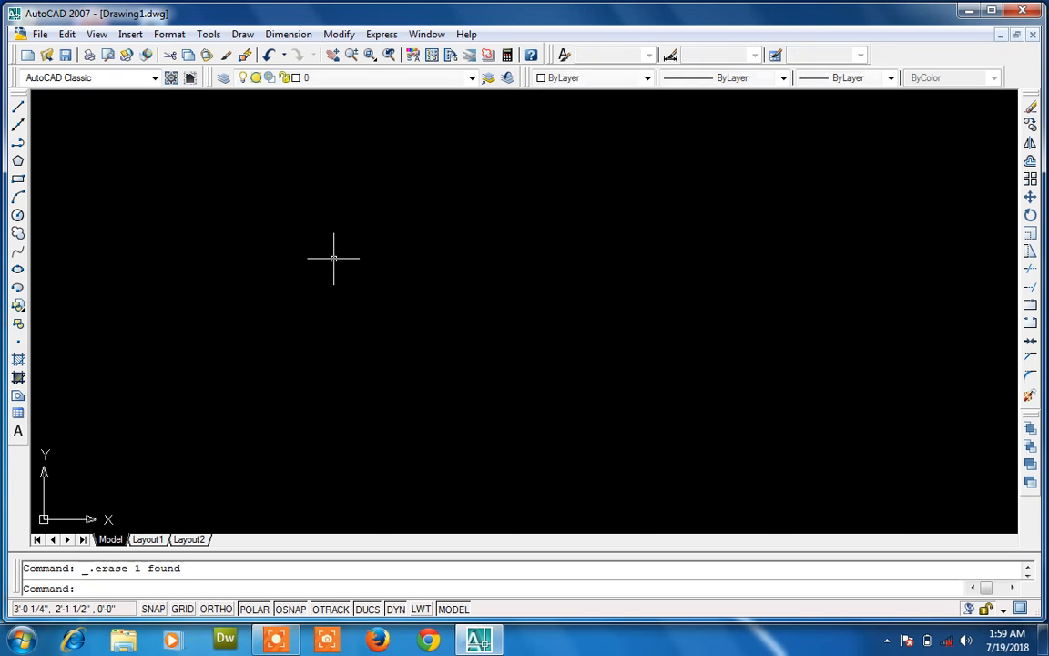
# Draw an ellipse in the middle of the drawing, with its long axis sloping down to the right
pyautogui.write('el')
pyautogui.press('Return')
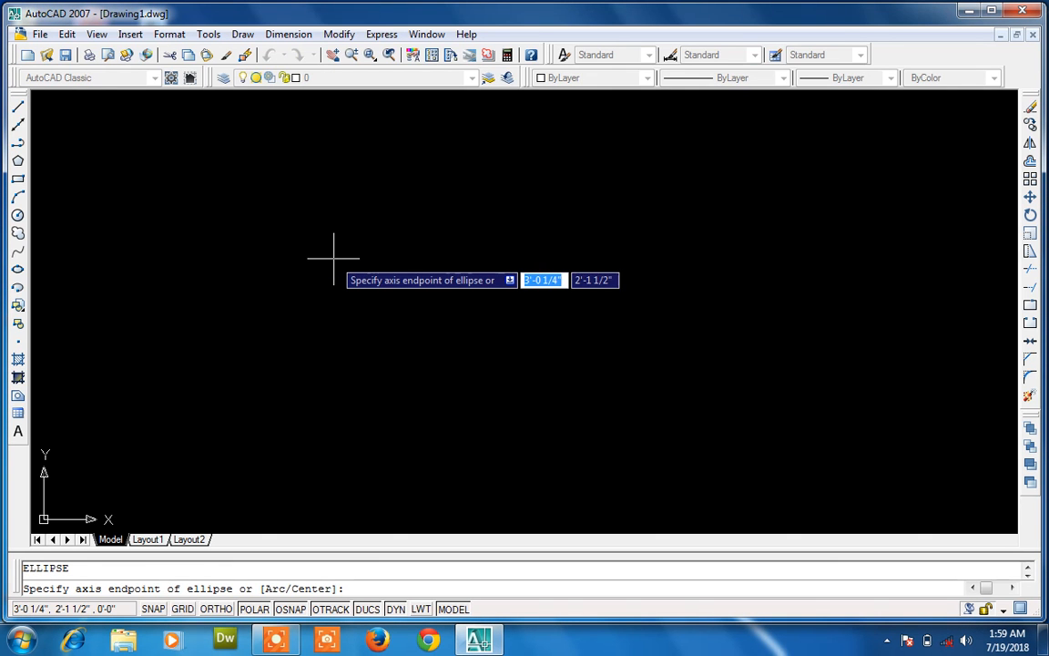
pyautogui.click(334, 258)
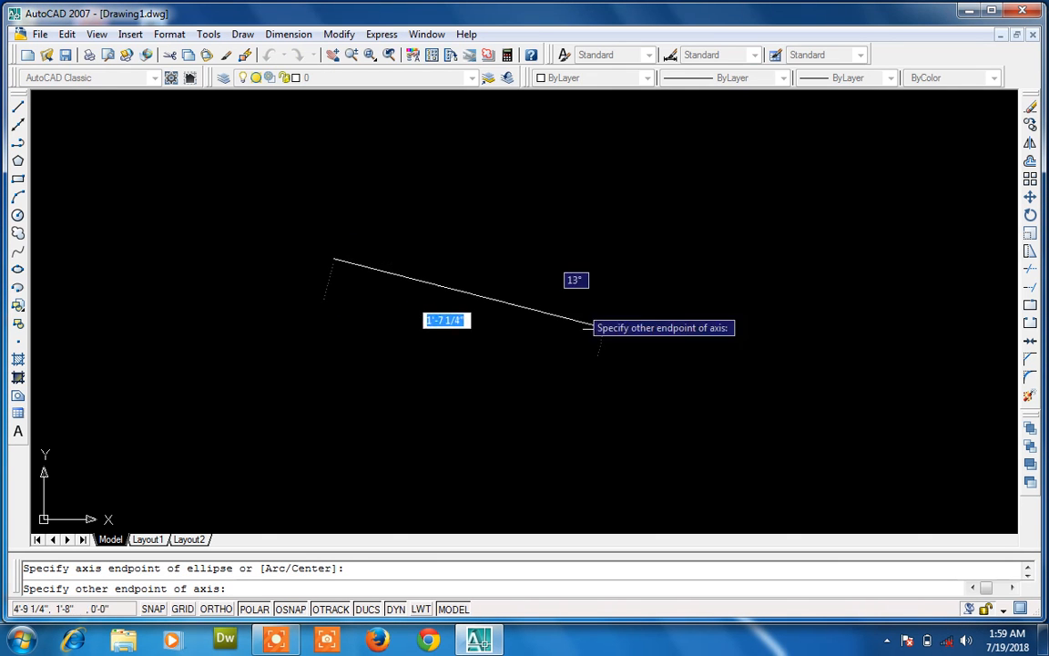
pyautogui.click(673, 361)
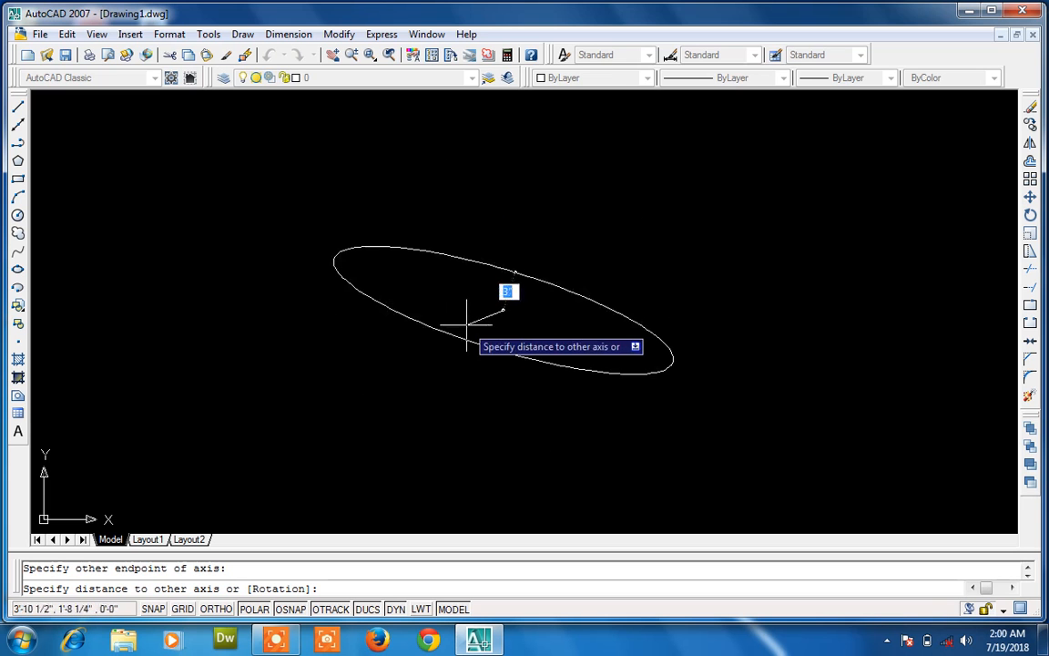
pyautogui.click(563, 323)
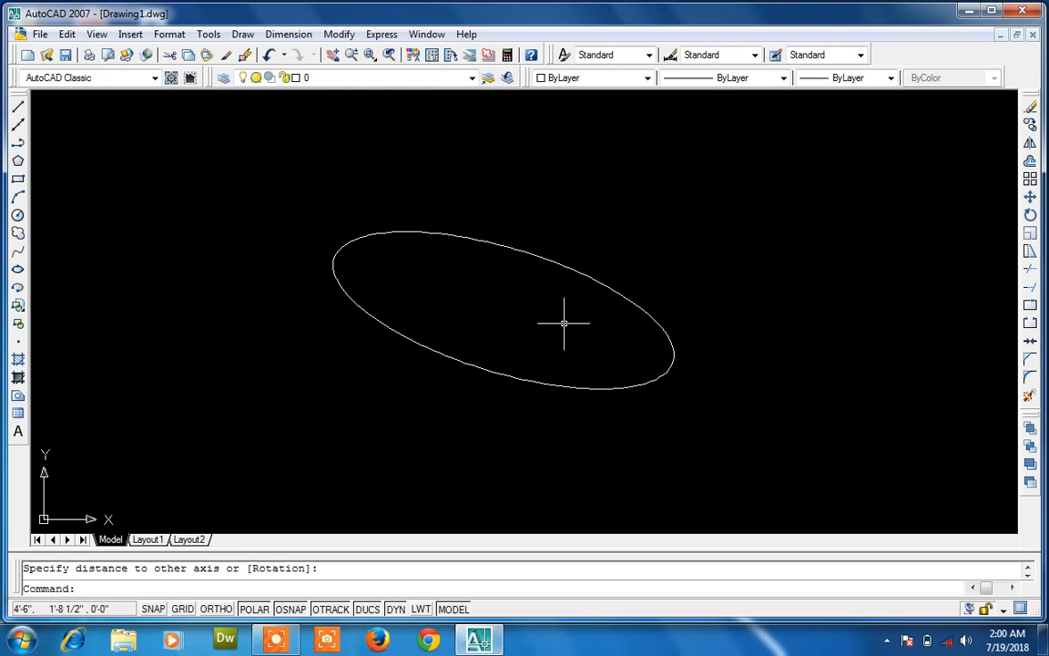
# Draw a large elliptical arc to the left of the ellipse, leaving its lower-right portion open
pyautogui.click(16, 290)
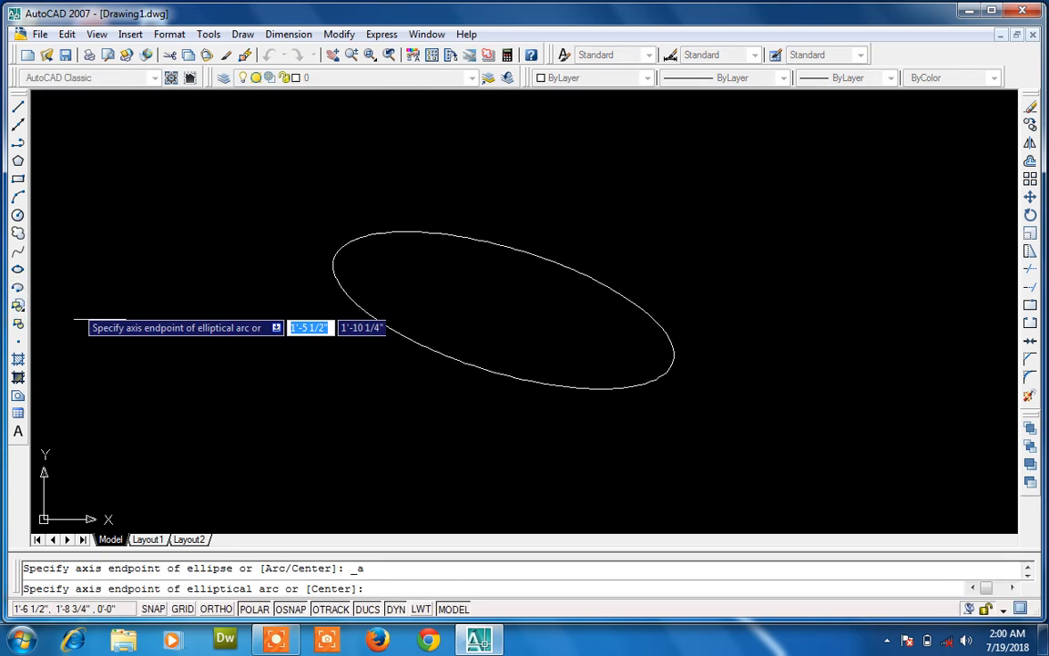
pyautogui.click(151, 376)
pyautogui.click(242, 185)
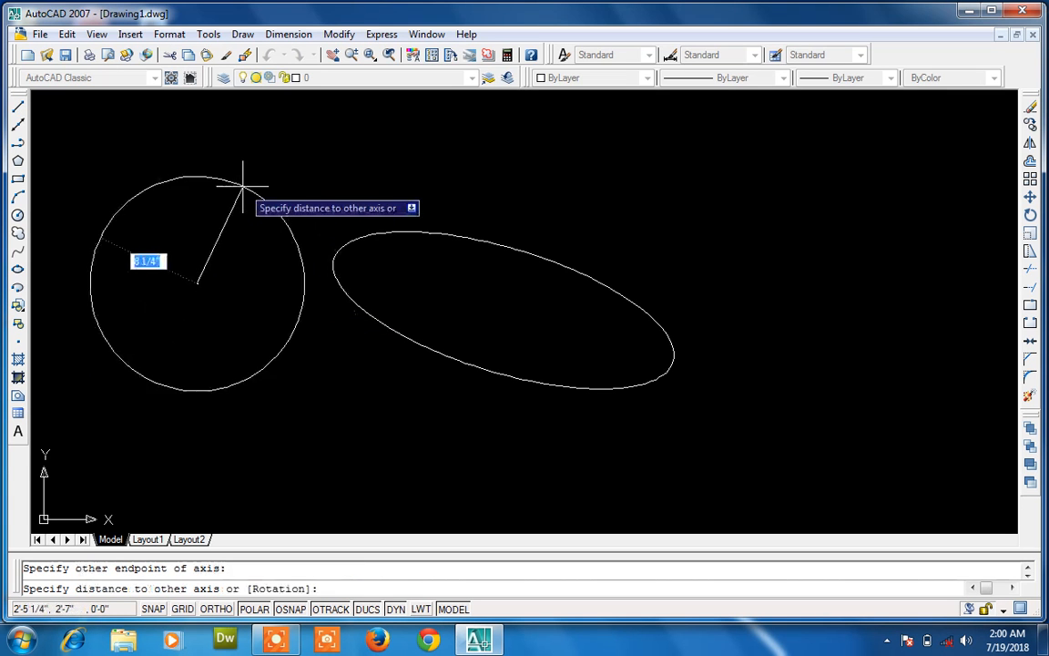
pyautogui.click(286, 278)
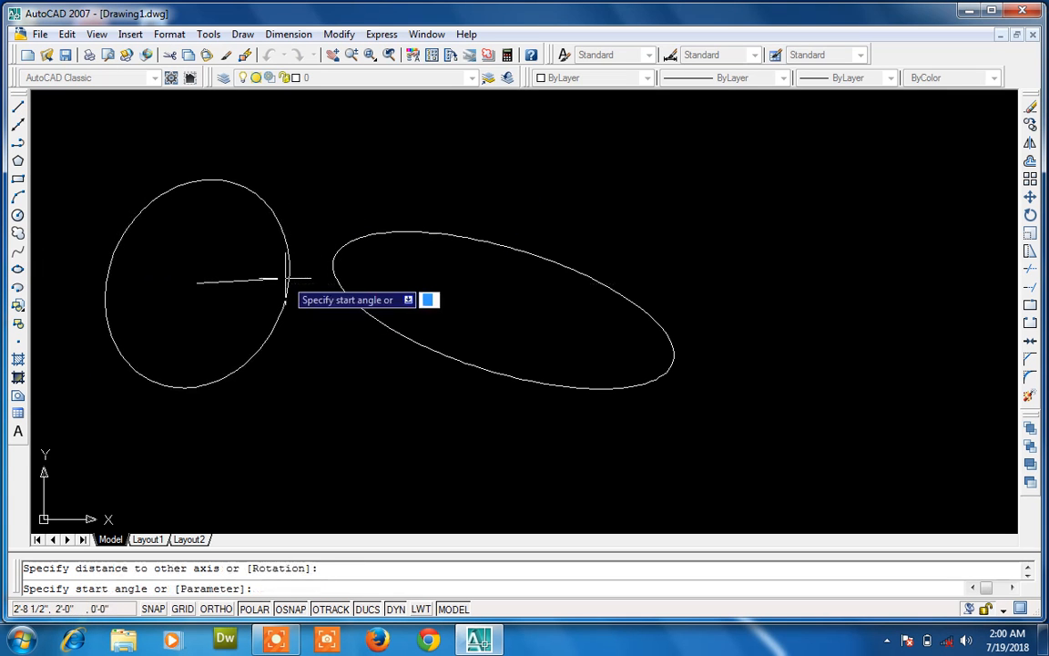
pyautogui.click(287, 242)
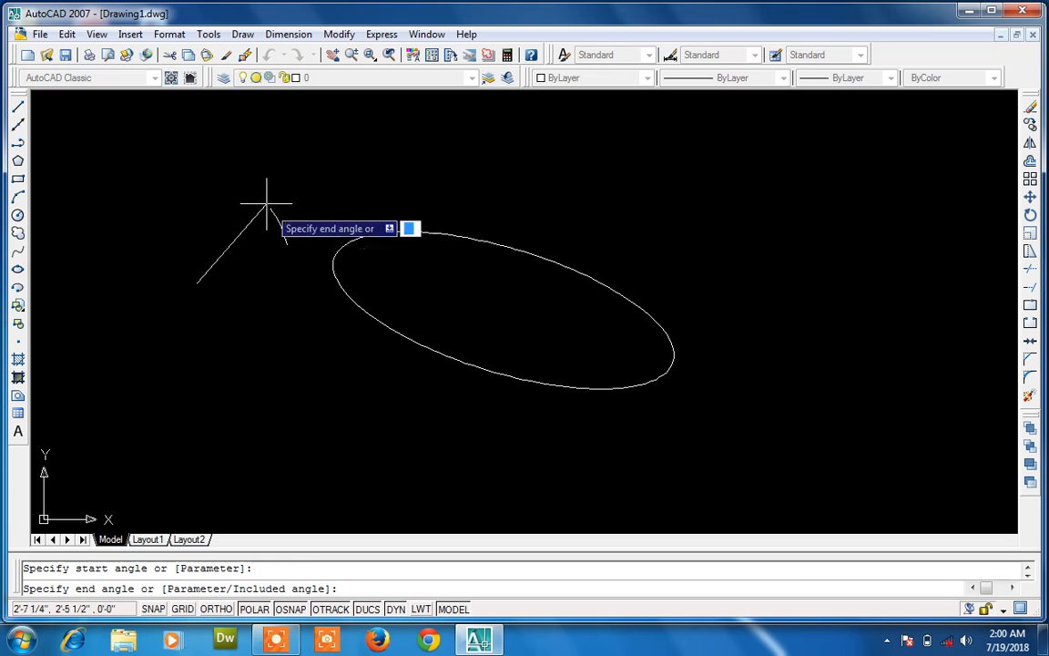
pyautogui.click(202, 371)
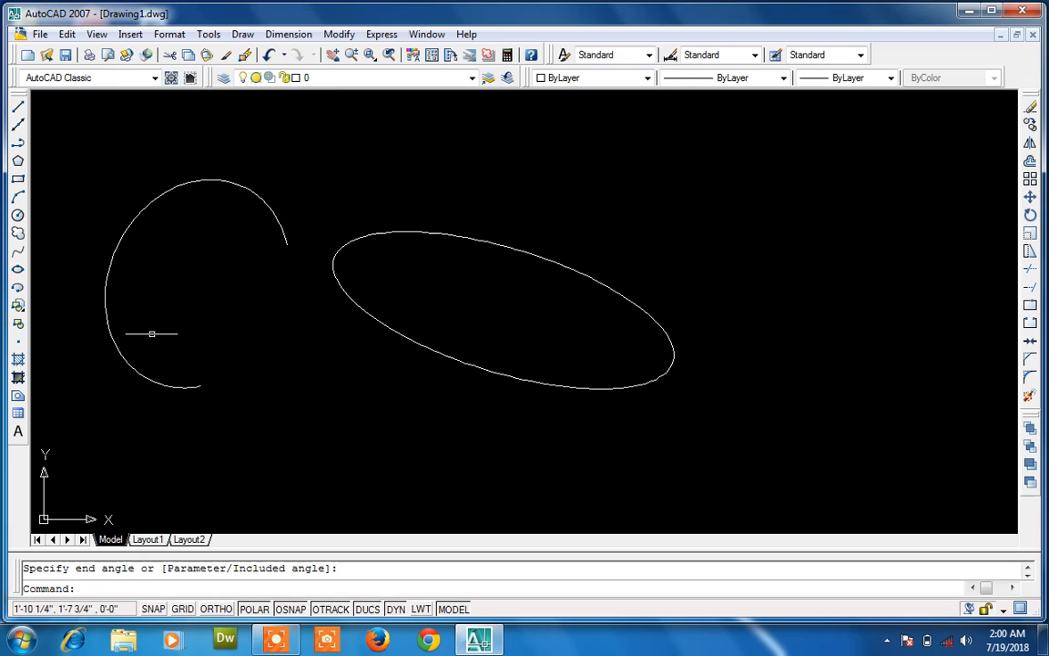
# Draw a wide elliptical arc to the right of the ellipse, leaving its lower-right portion open
pyautogui.click(22, 293)
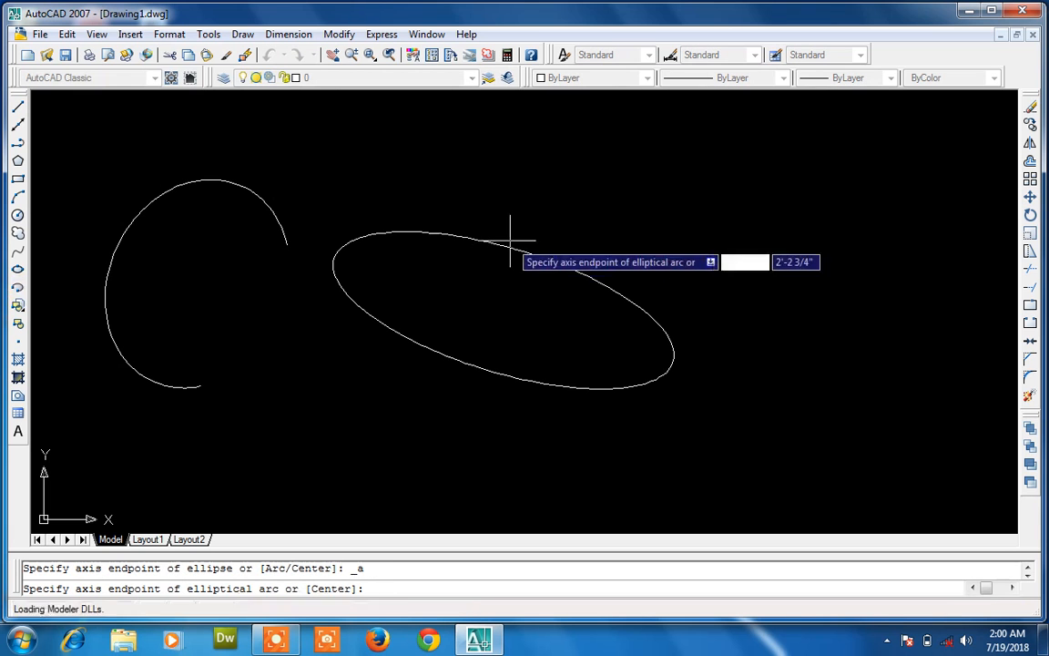
pyautogui.click(812, 253)
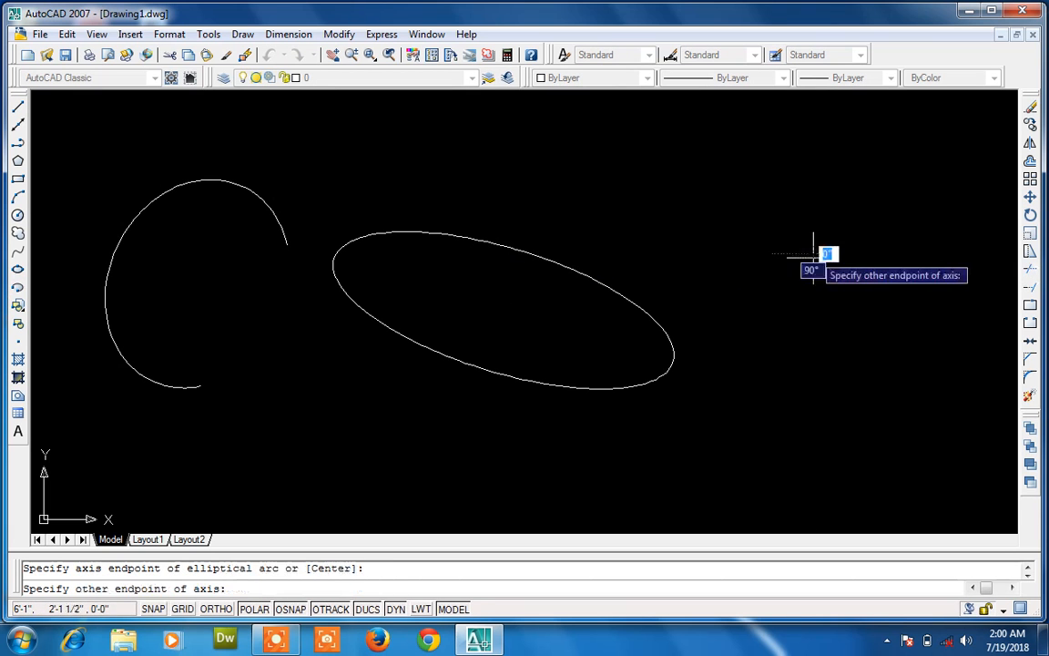
pyautogui.click(795, 420)
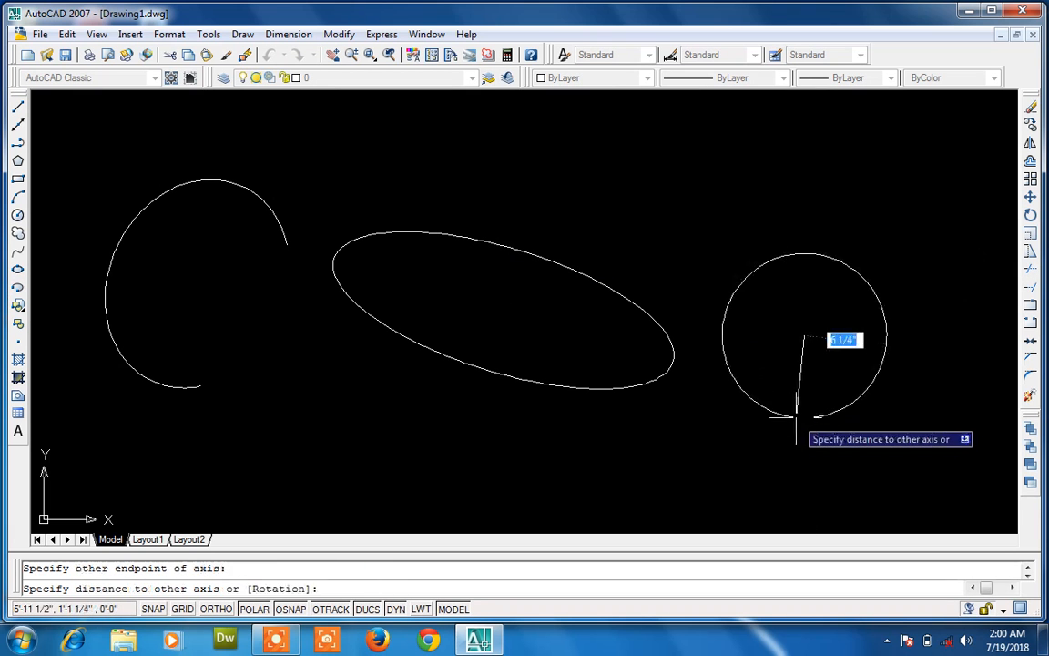
pyautogui.click(932, 349)
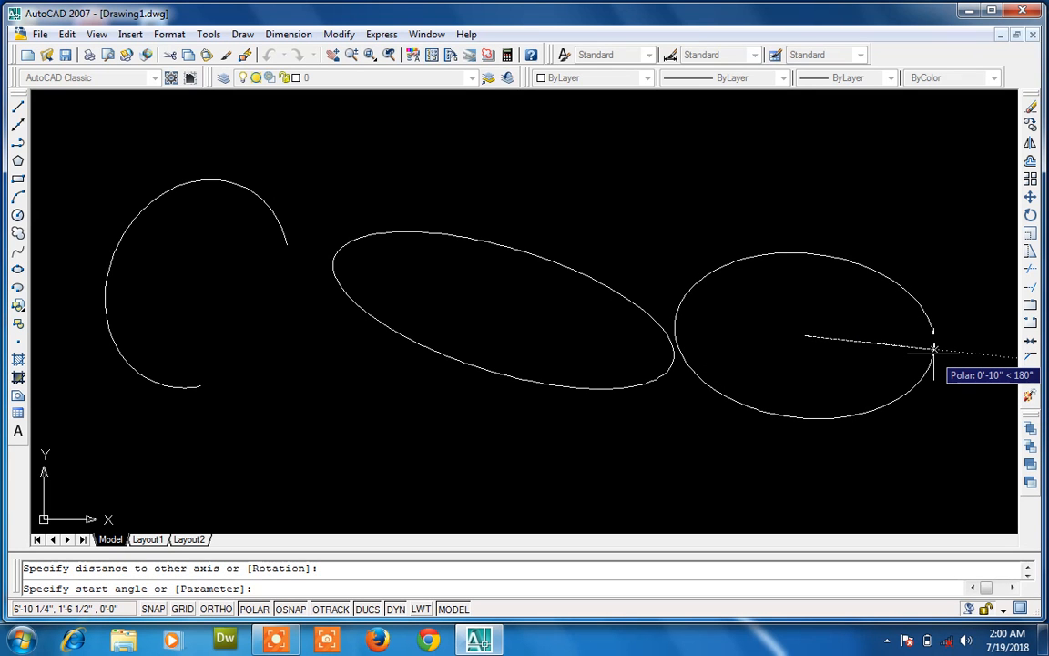
pyautogui.click(893, 281)
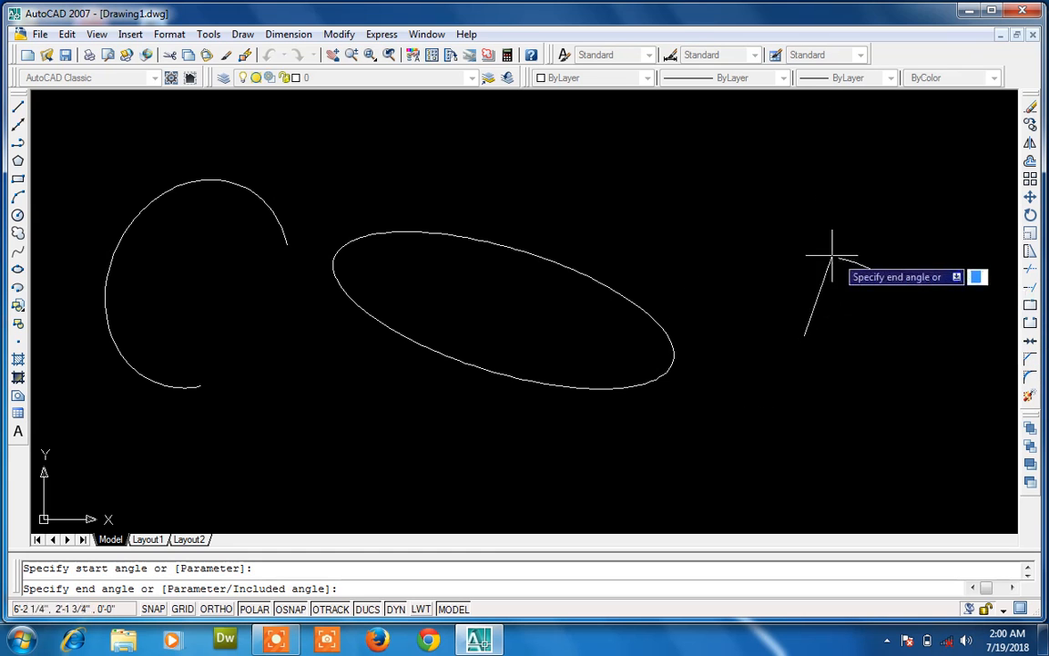
pyautogui.click(749, 405)
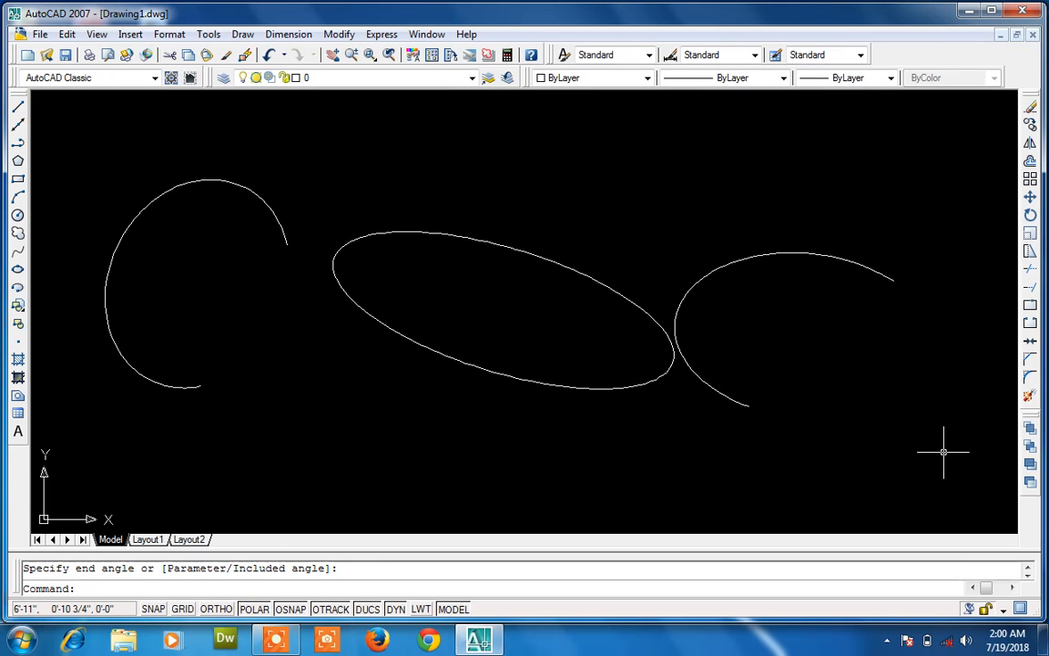
# Erase the ellipse and both elliptical arcs, and draw a rectangle in the left part of the emptied drawing
pyautogui.hotkey('ctrl', 'a')
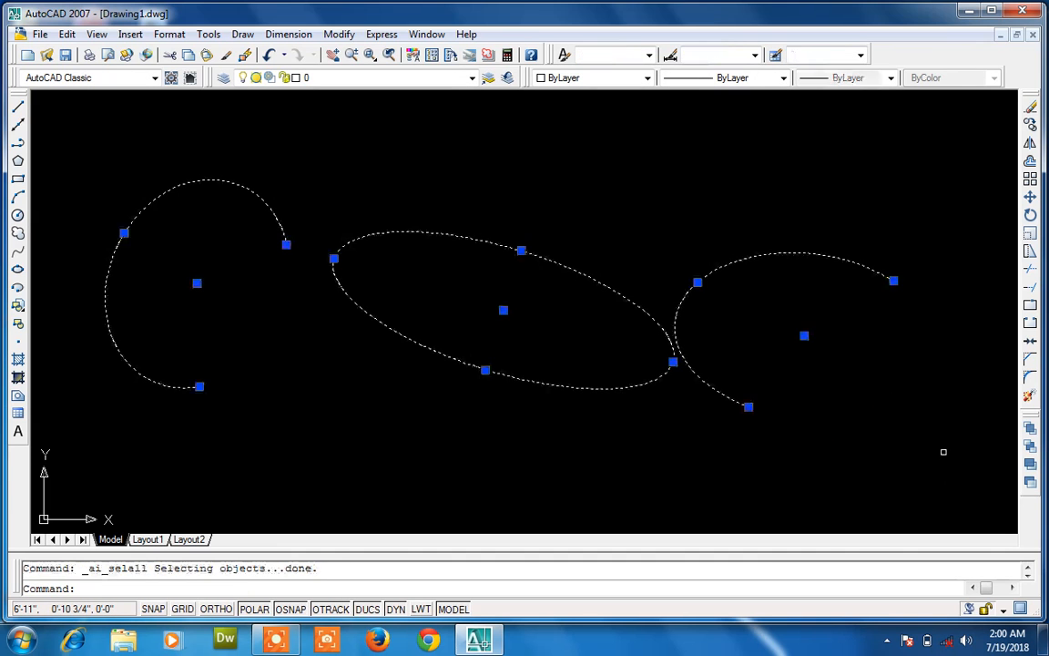
pyautogui.press('Delete')
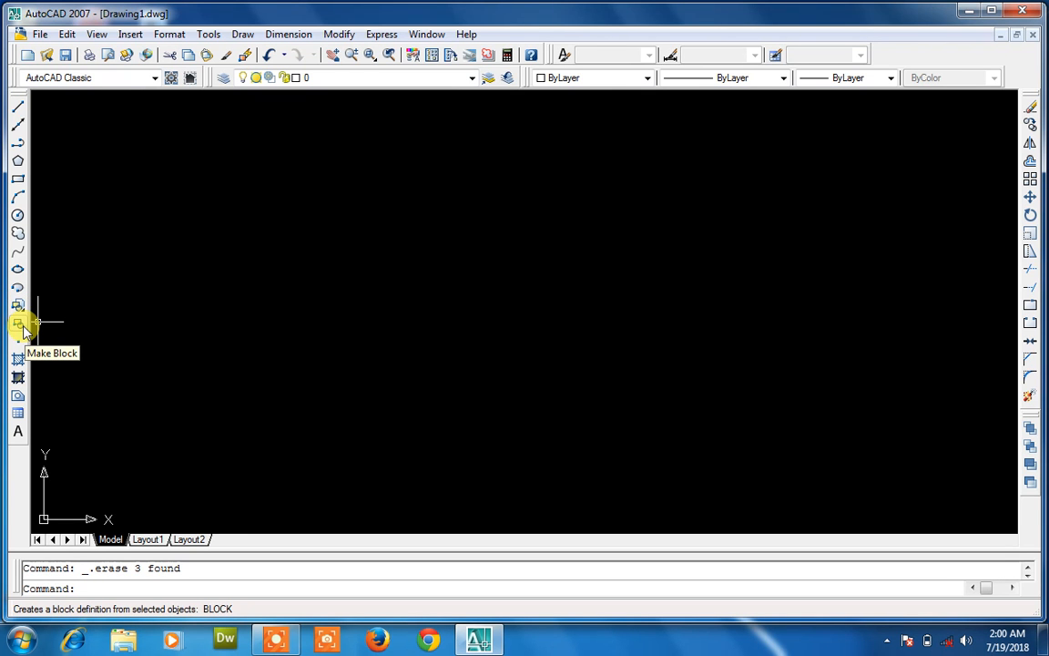
pyautogui.click(17, 179)
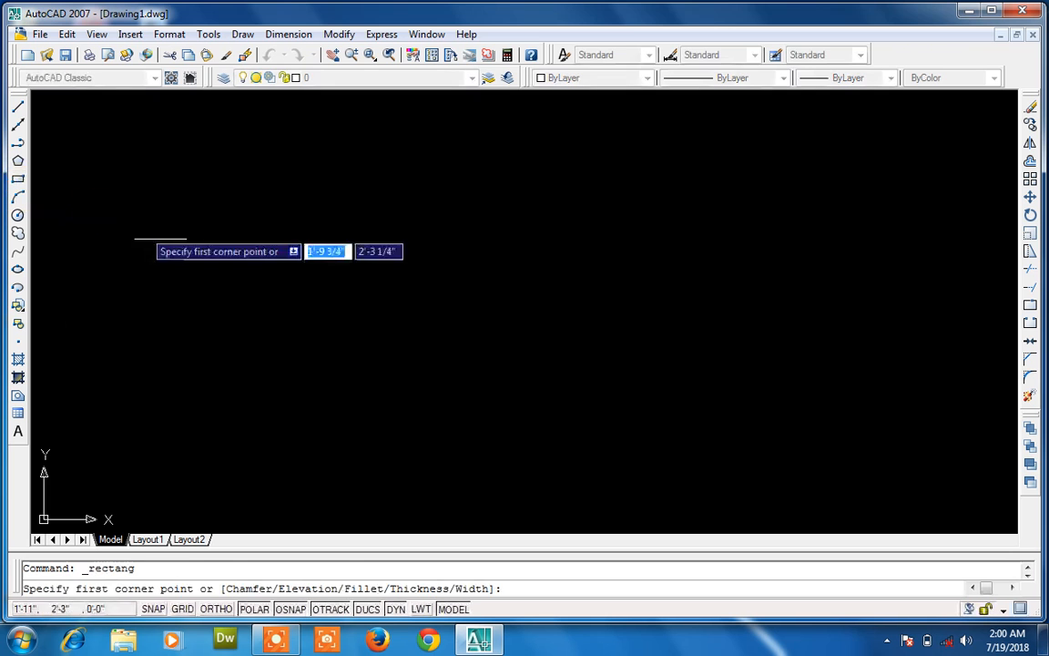
pyautogui.click(184, 257)
pyautogui.click(331, 371)
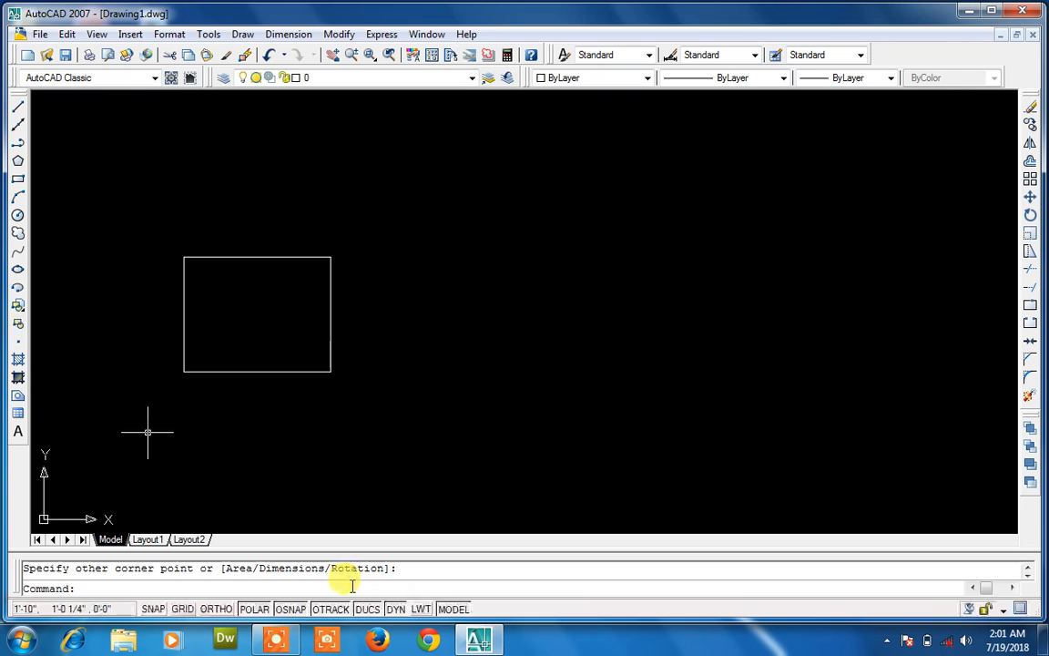
# Define a block named rec from the rectangle, keeping the base point at the origin and the convert to block option
pyautogui.press('Return')
pyautogui.press('Escape')
pyautogui.write('b')
pyautogui.press('Return')
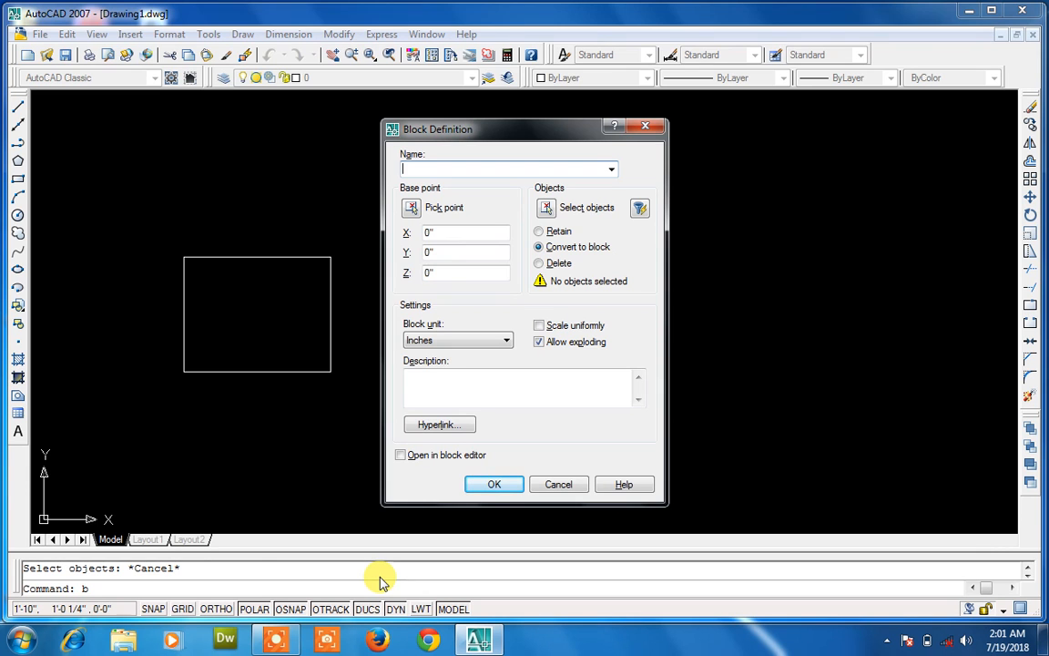
pyautogui.write('rec')
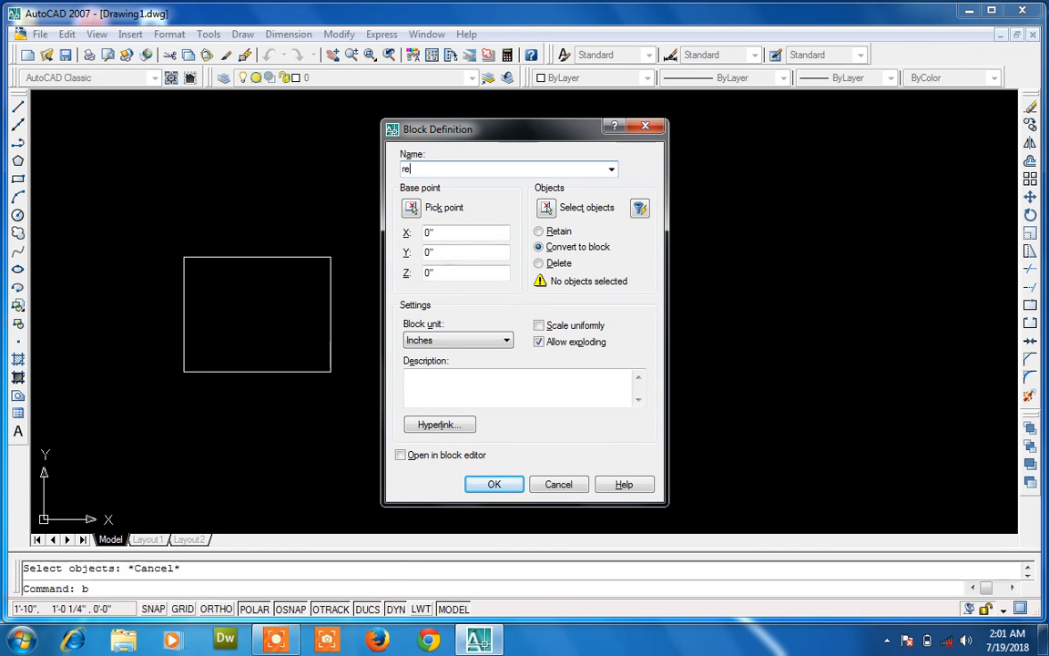
pyautogui.click(545, 208)
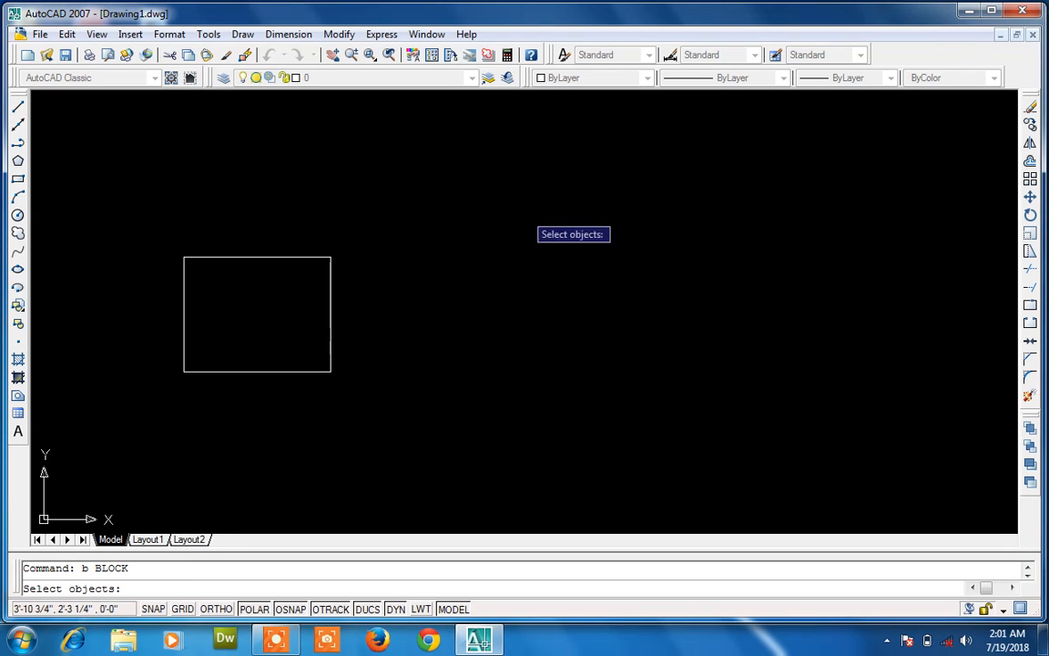
pyautogui.click(331, 311)
pyautogui.press('Return')
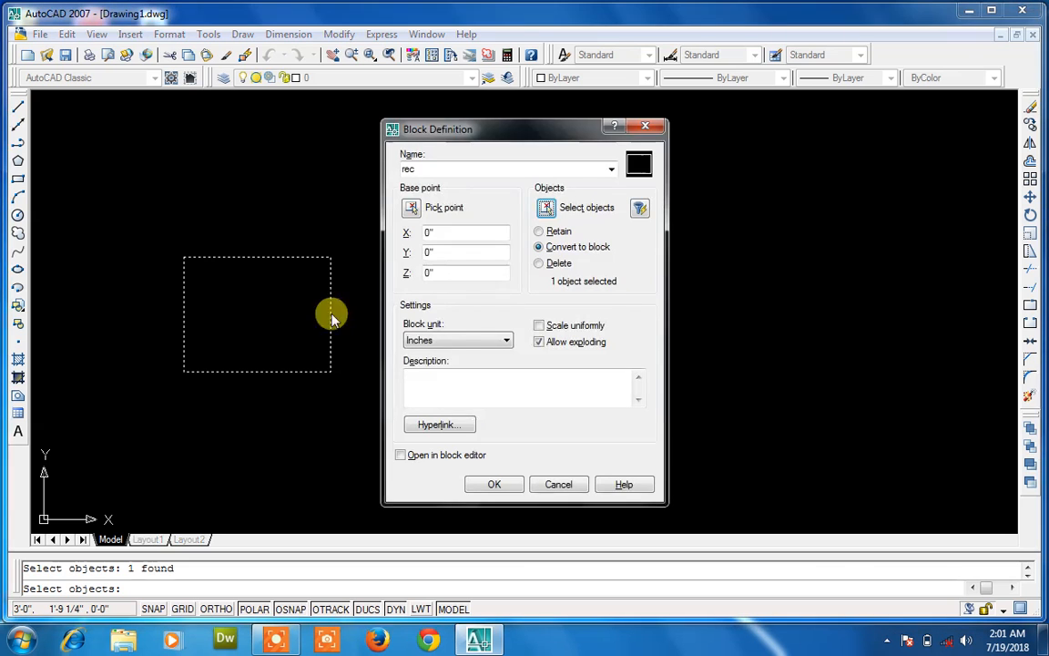
pyautogui.click(490, 483)
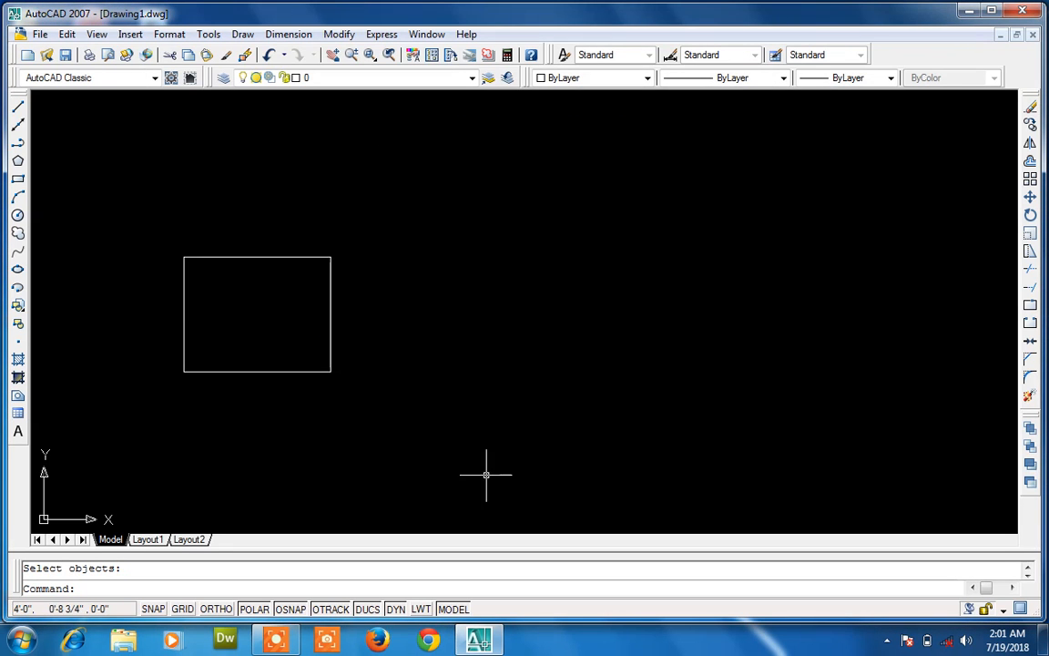
# Erase the rectangle block from the drawing
pyautogui.click(336, 333)
pyautogui.click(334, 332)
pyautogui.click(330, 333)
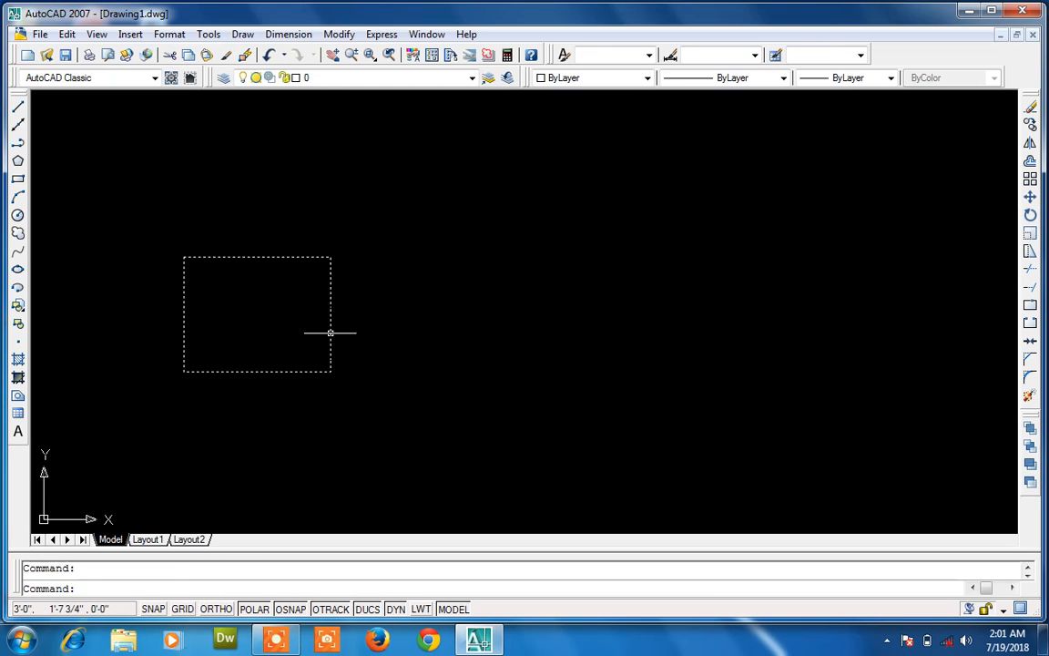
pyautogui.press('Delete')
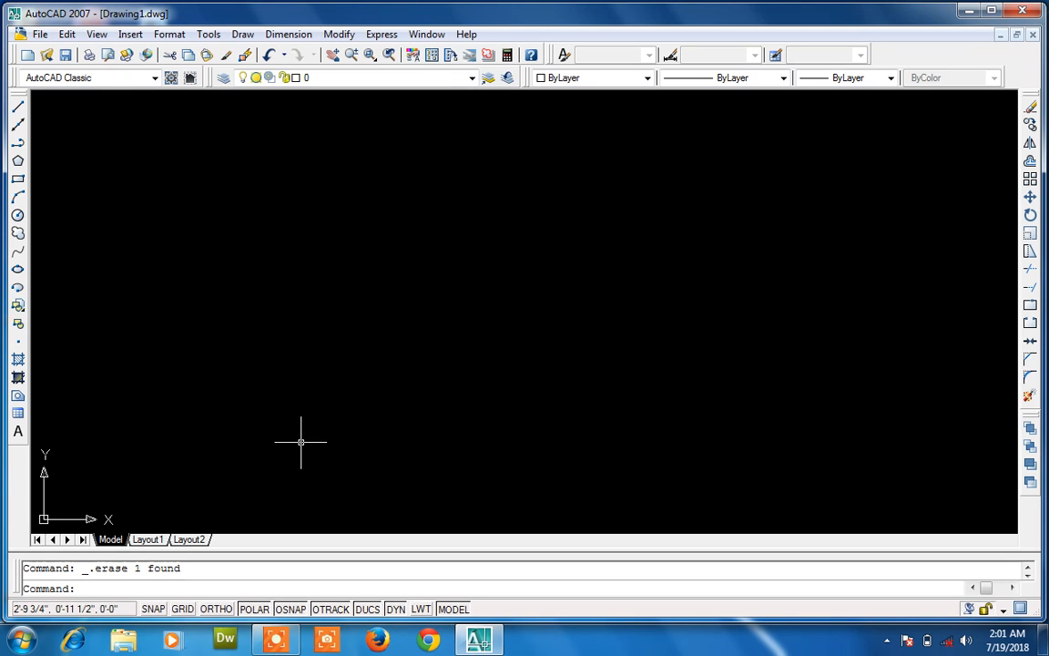
# Insert the rec block at scale 1.00 and rotation 0, placing it on screen in the upper middle of the drawing
pyautogui.write('i')
pyautogui.press('Return')
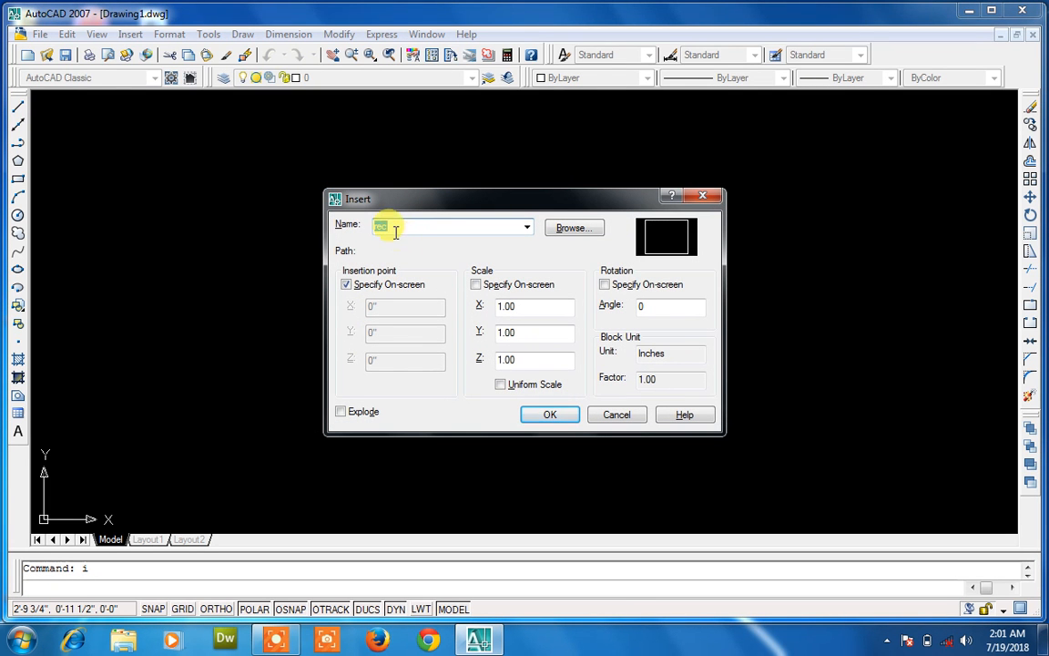
pyautogui.click(527, 226)
pyautogui.click(463, 242)
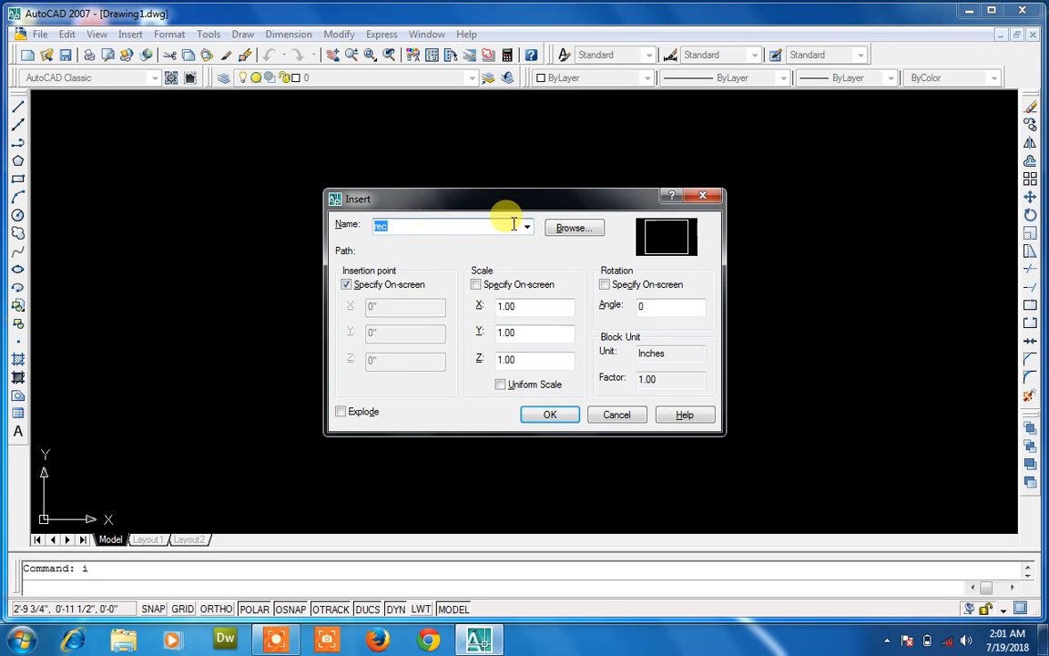
pyautogui.click(574, 417)
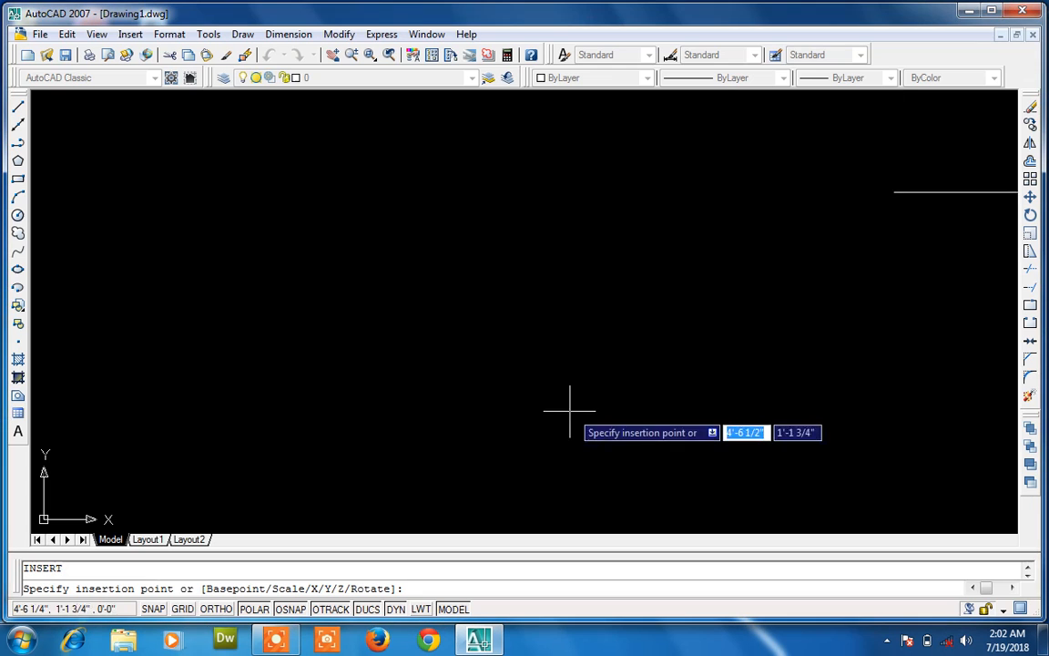
pyautogui.click(209, 478)
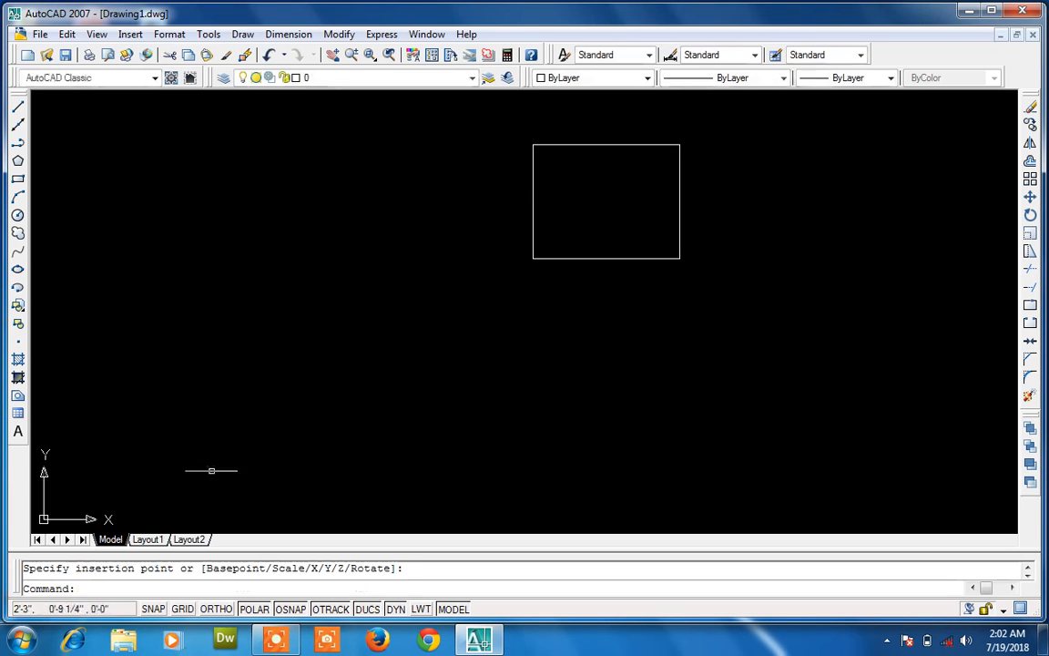
# Place a single point slightly above the centre of the inserted rectangle
pyautogui.write('p')
pyautogui.press('Return')
pyautogui.moveTo(572, 261)
pyautogui.mouseDown()
pyautogui.moveTo(439, 404)
pyautogui.moveTo(439, 383)
pyautogui.mouseUp()
pyautogui.scroll(5, 441, 384)
pyautogui.scroll(-4, 440, 383)
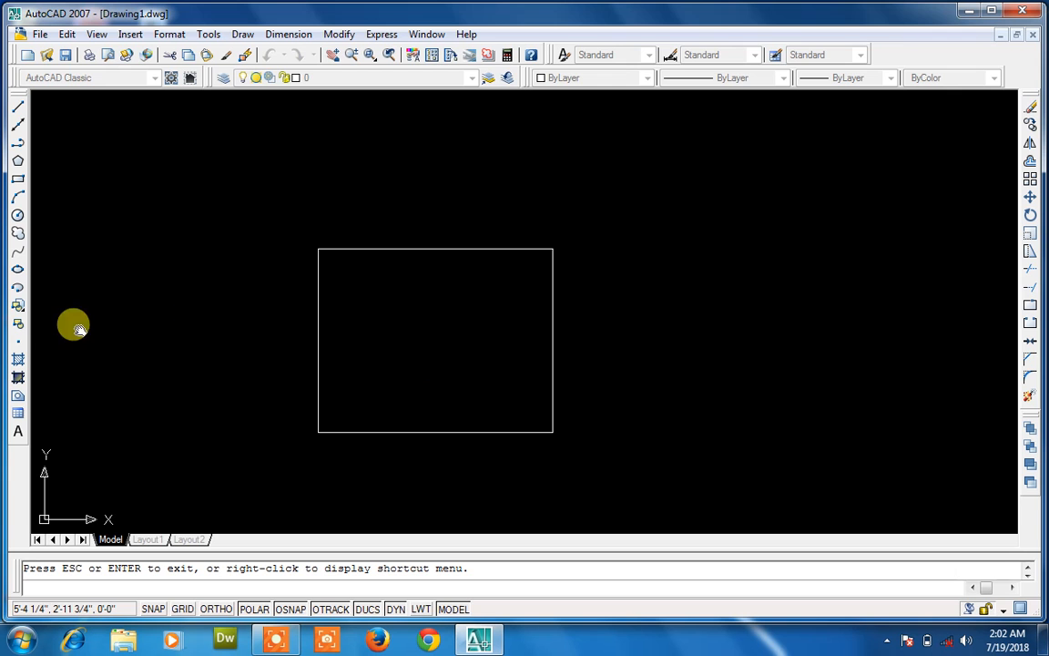
pyautogui.click(20, 344)
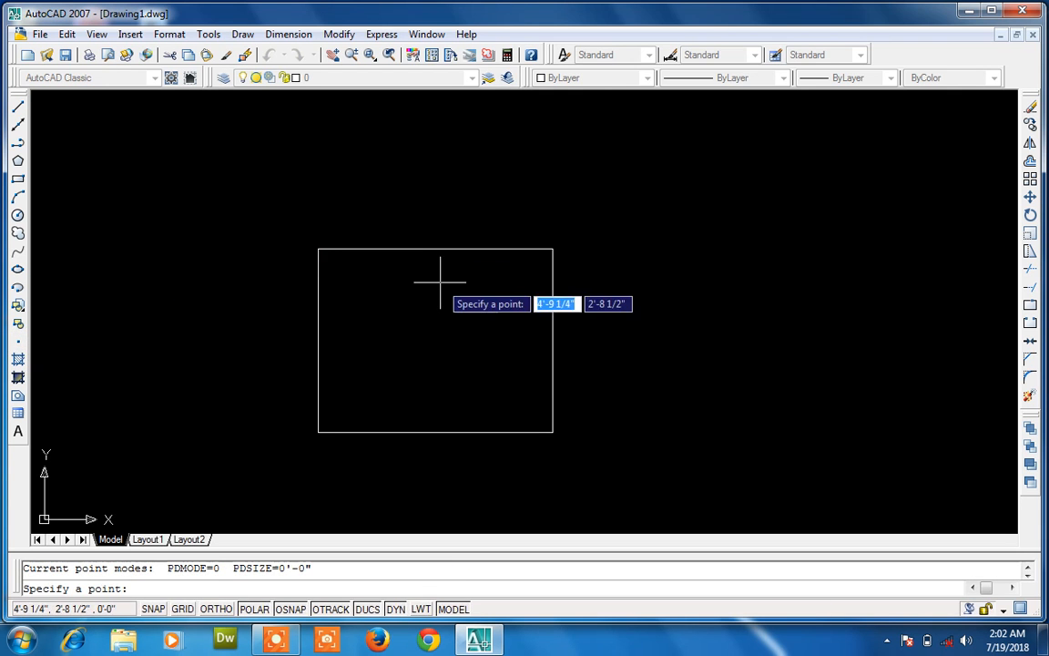
pyautogui.click(456, 315)
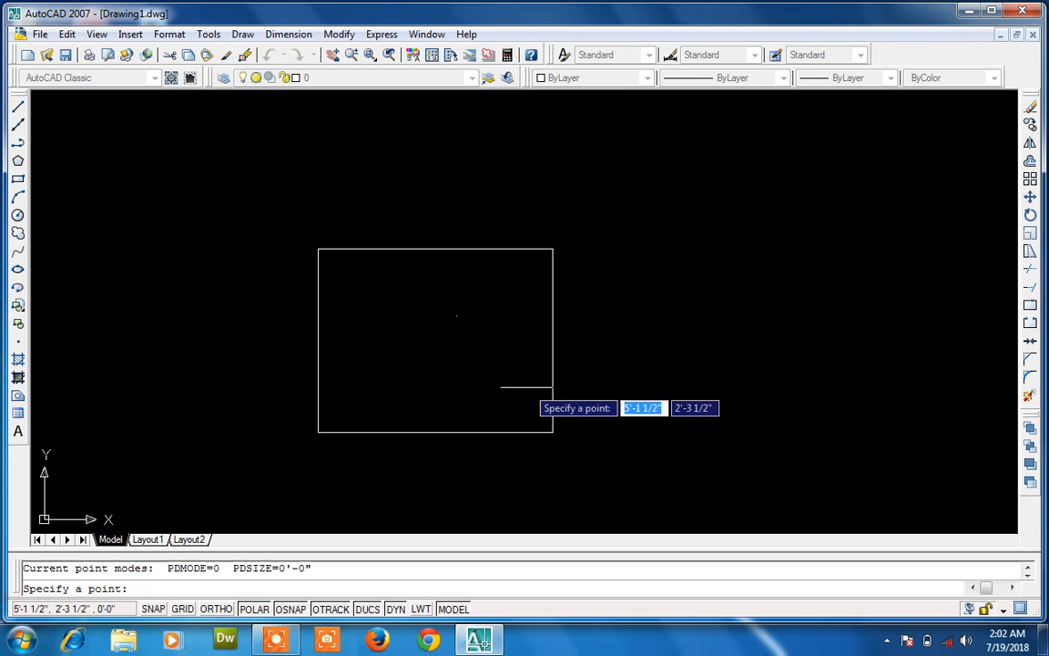
# Scatter seven more points around the first one inside the rectangle and end the Point command
pyautogui.scroll(4, 471, 308)
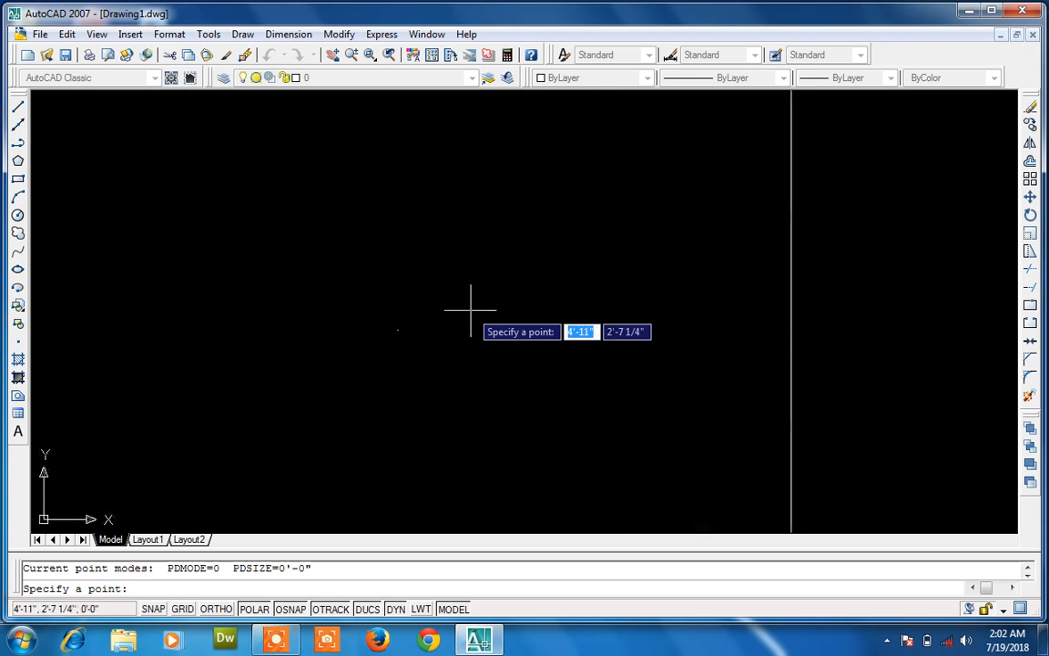
pyautogui.click(394, 363)
pyautogui.click(346, 298)
pyautogui.click(433, 241)
pyautogui.click(481, 324)
pyautogui.click(408, 429)
pyautogui.click(268, 397)
pyautogui.click(214, 328)
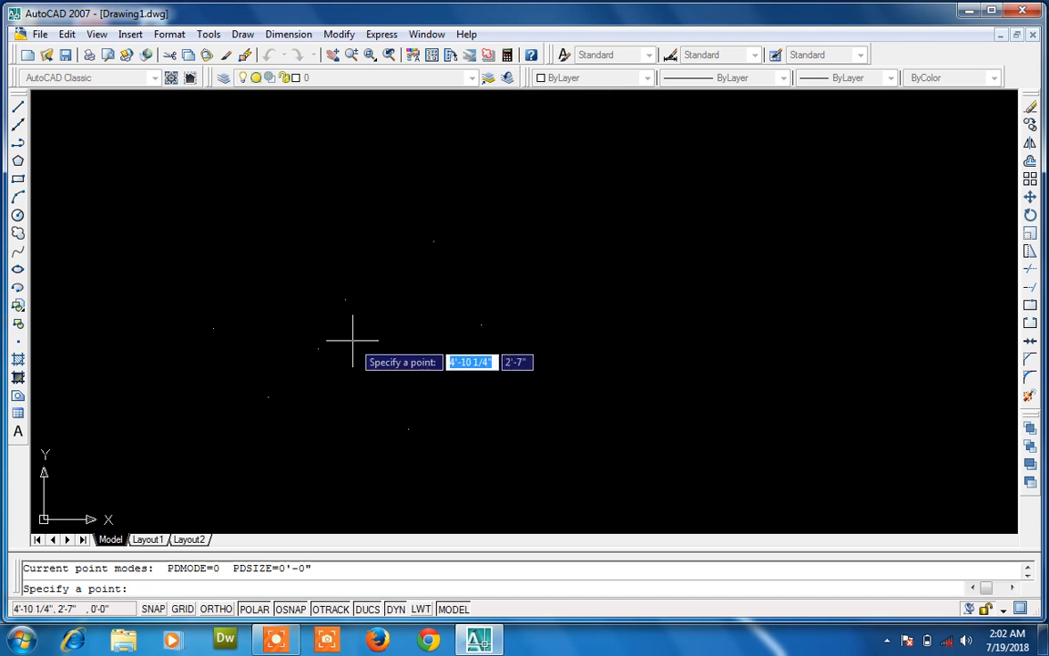
pyautogui.press('Escape')
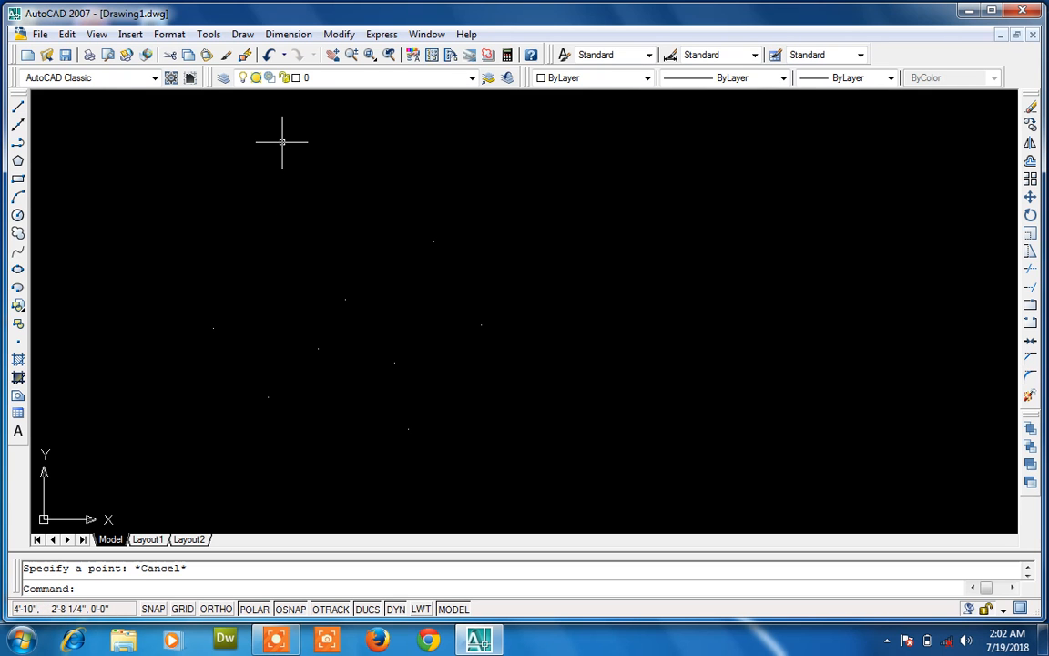
# Set the point style to the plus-shaped cross with a circle and square (PDMODE 98)
pyautogui.click(179, 43)
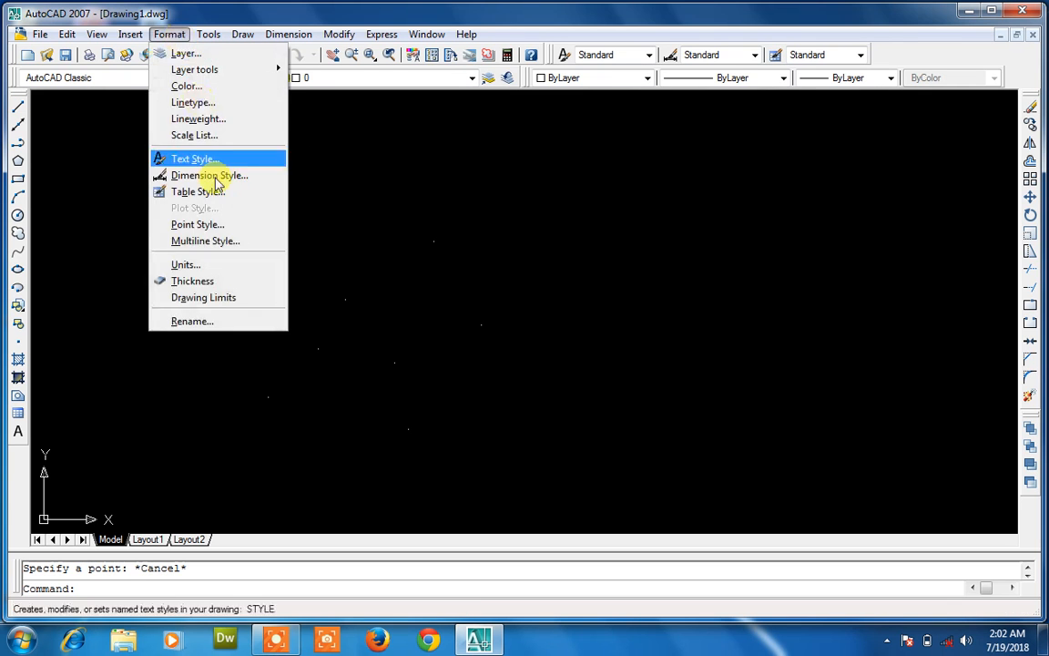
pyautogui.click(253, 232)
pyautogui.click(522, 304)
pyautogui.click(464, 430)
pyautogui.scroll(-5, 589, 418)
pyautogui.scroll(-2, 589, 418)
pyautogui.scroll(3, 587, 417)
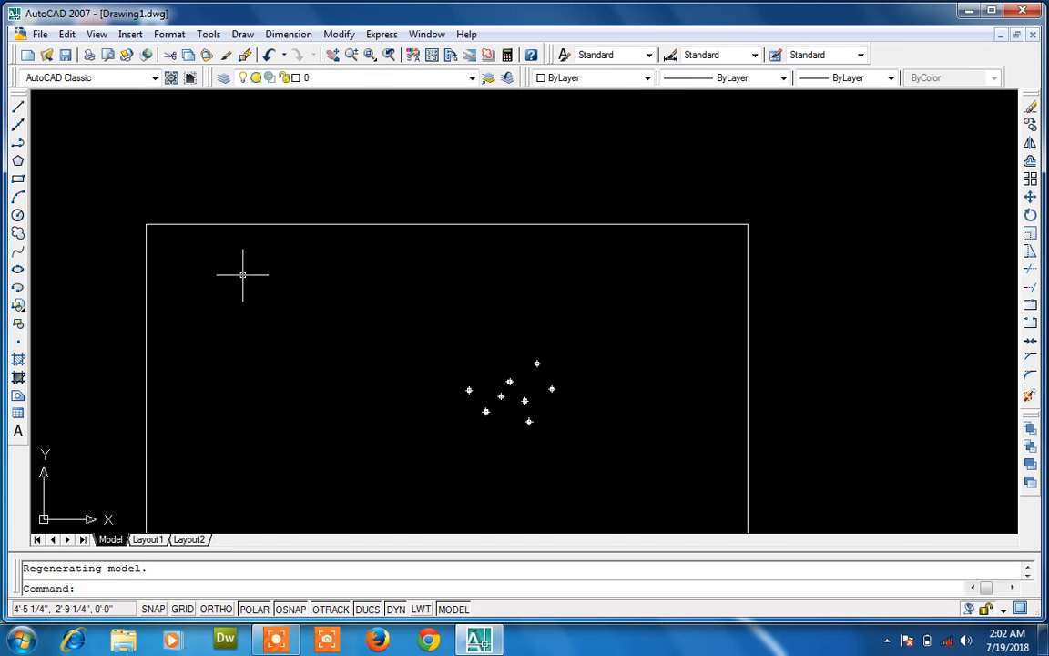
# Place one point just above the rectangle's upper edge and seven inside it, spread around the existing point cluster
pyautogui.click(17, 357)
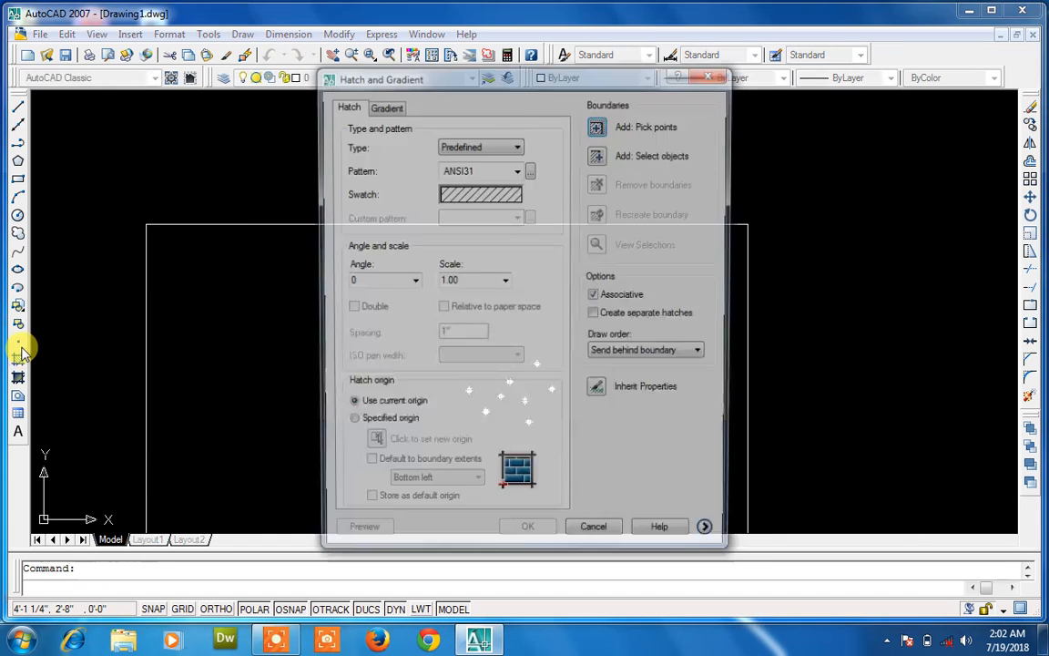
pyautogui.click(712, 72)
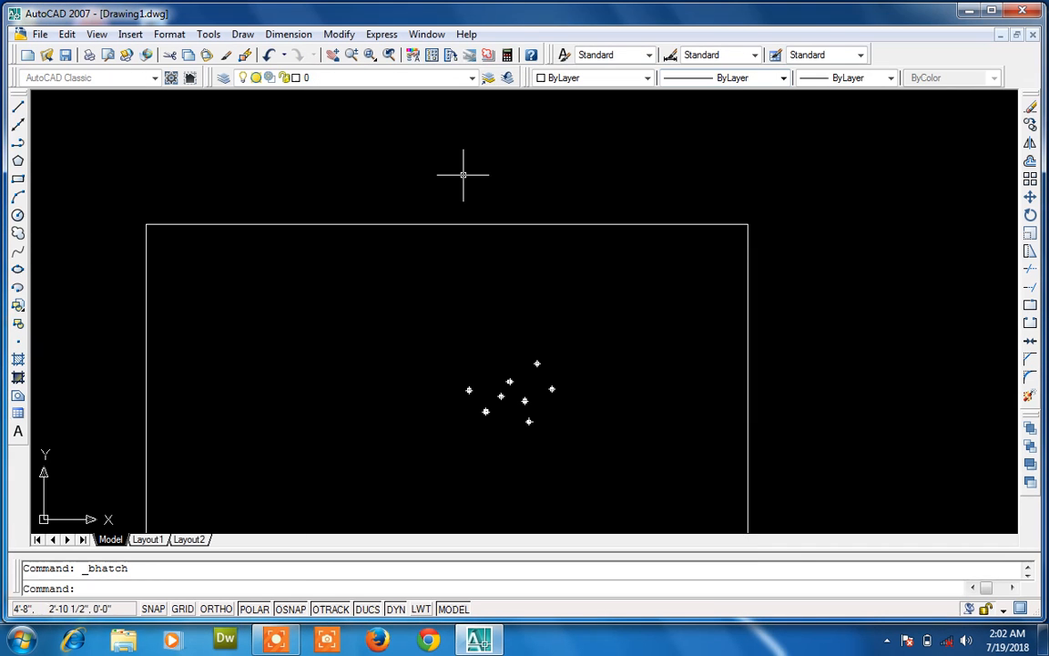
pyautogui.click(18, 341)
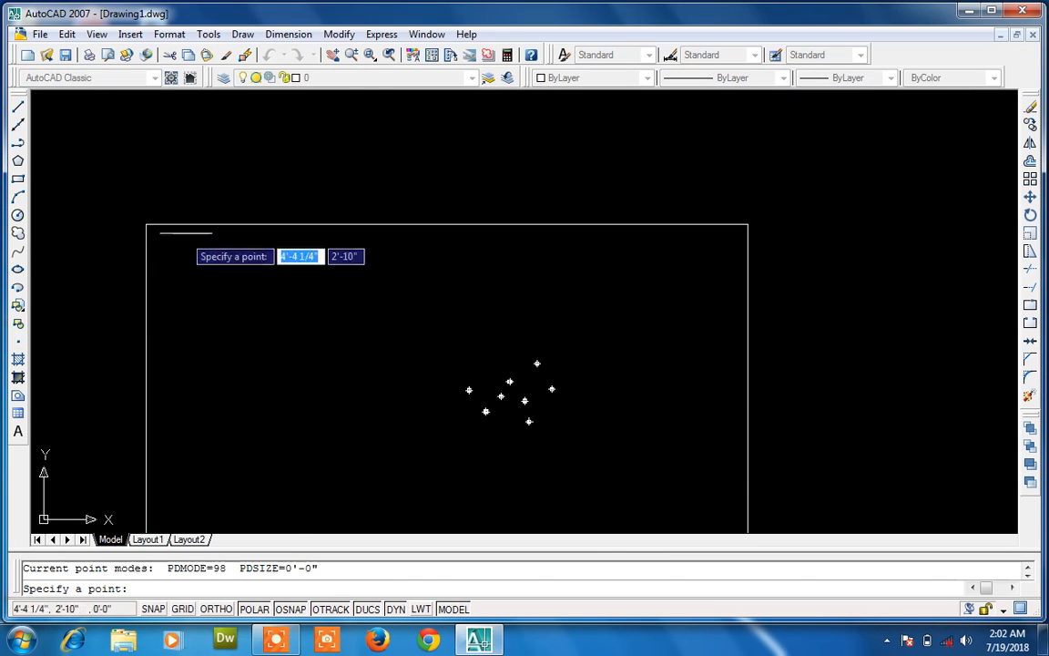
pyautogui.click(227, 188)
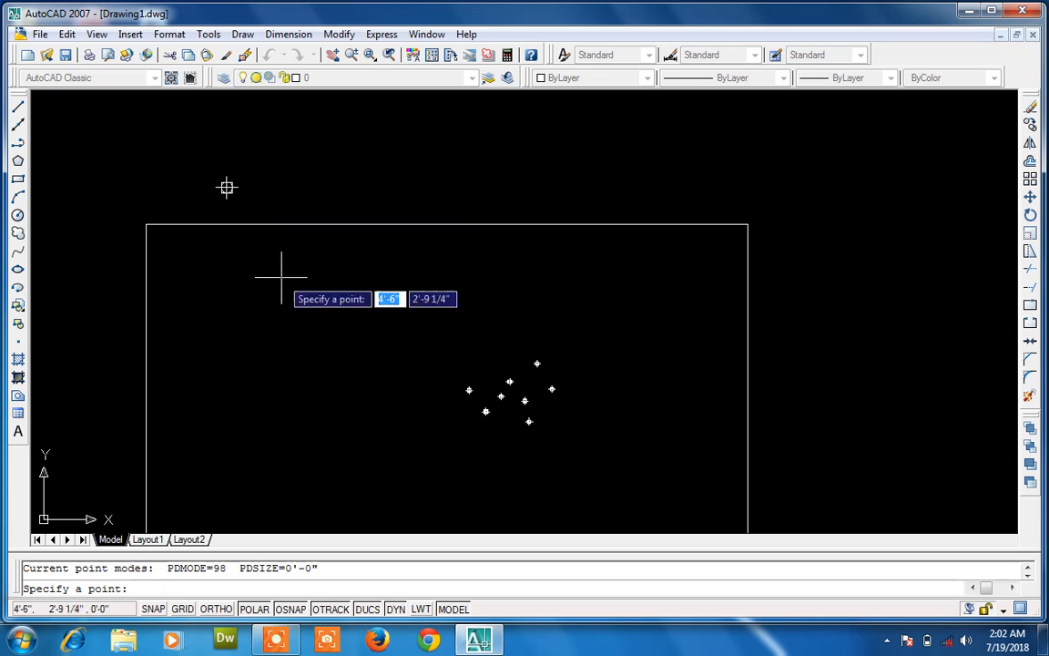
pyautogui.click(234, 390)
pyautogui.click(377, 406)
pyautogui.click(456, 292)
pyautogui.click(637, 292)
pyautogui.click(642, 436)
pyautogui.click(524, 492)
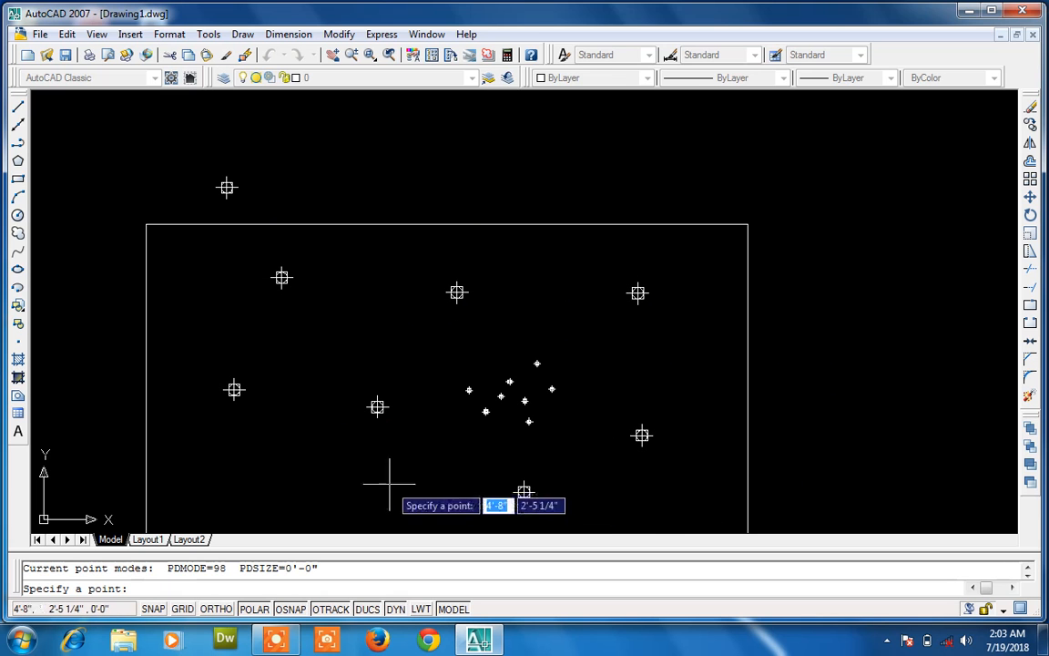
# Add further points in the left half of the rectangle and one on its upper-left corner, ending the Point command
pyautogui.click(262, 478)
pyautogui.click(303, 381)
pyautogui.click(351, 318)
pyautogui.click(384, 264)
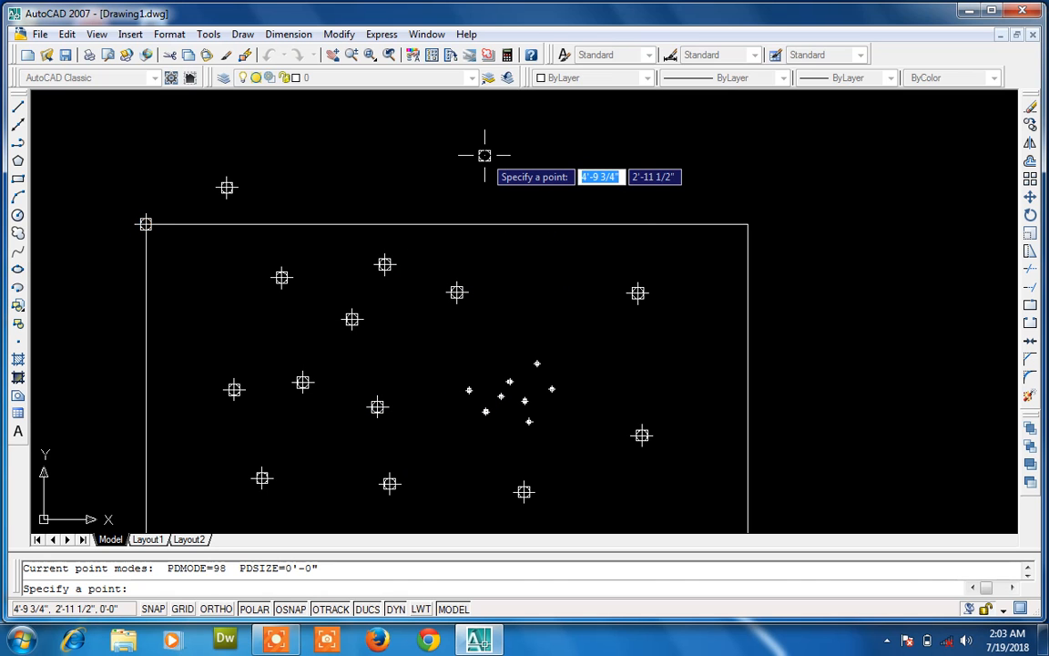
pyautogui.press('Escape')
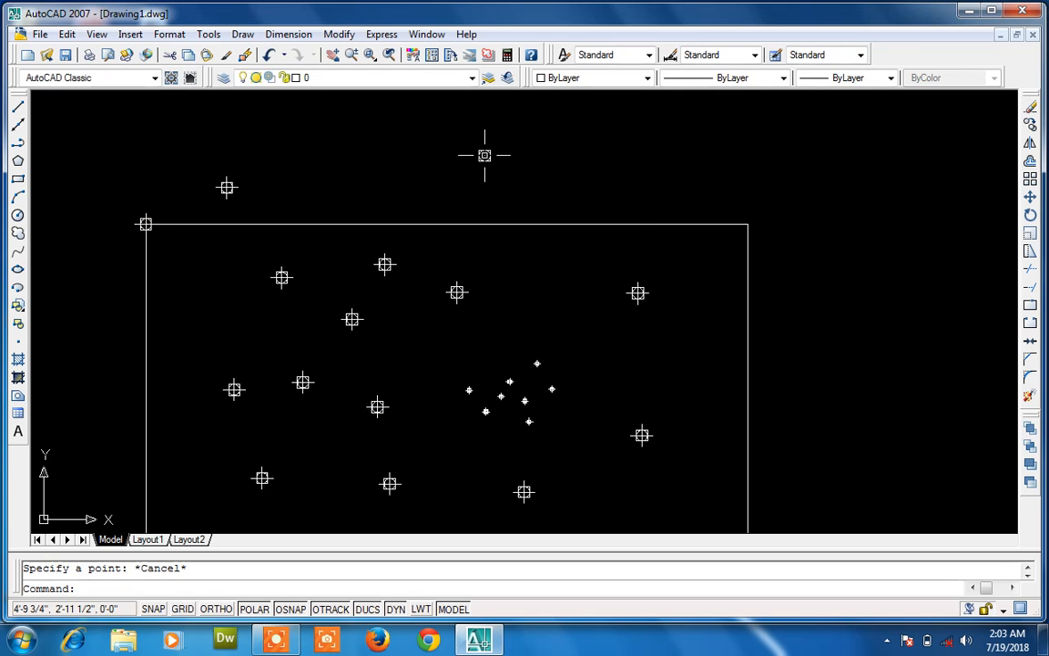